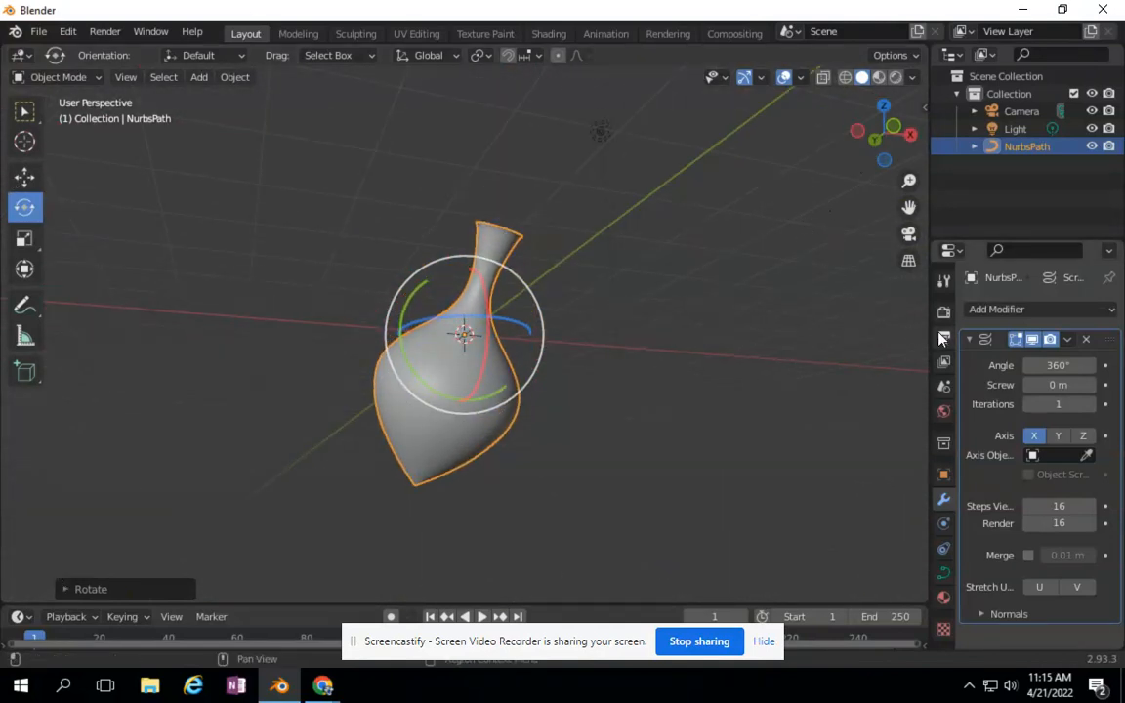
Try to apply the Screw modifier on the vase-shaped NurbsPath curve.
click(1066, 339)
click(989, 359)
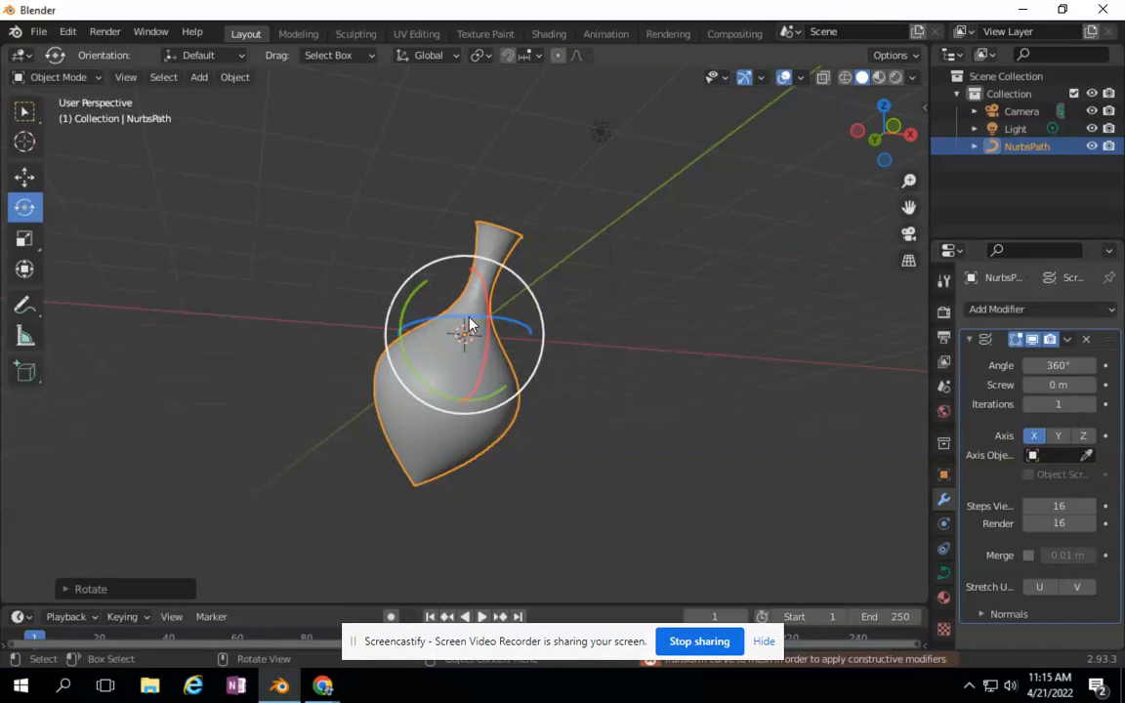
Start a new General file without saving the vase scene and delete the default cube.
click(38, 32)
mouse_move(42, 57)
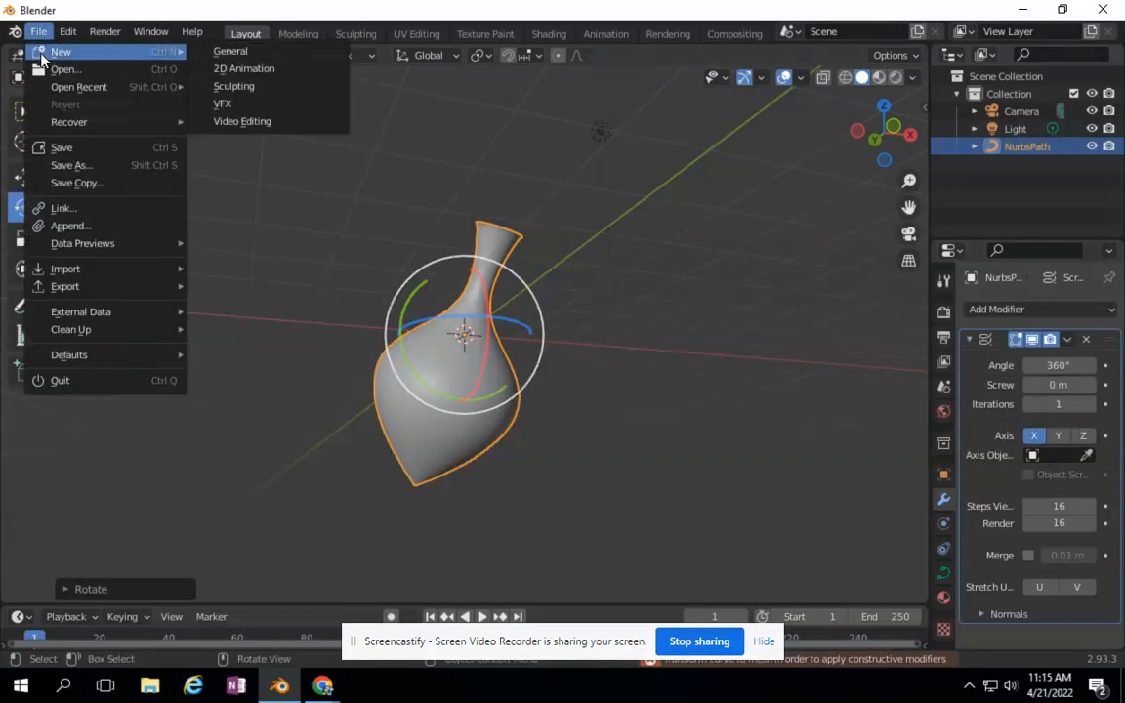
click(231, 50)
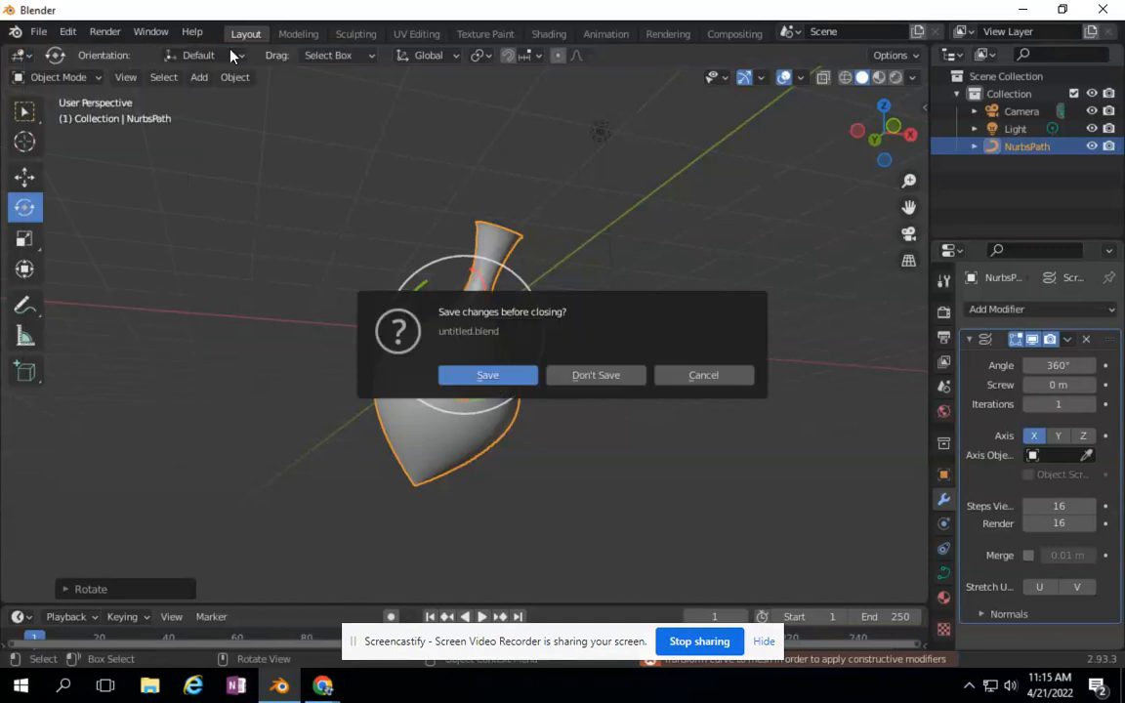
click(580, 381)
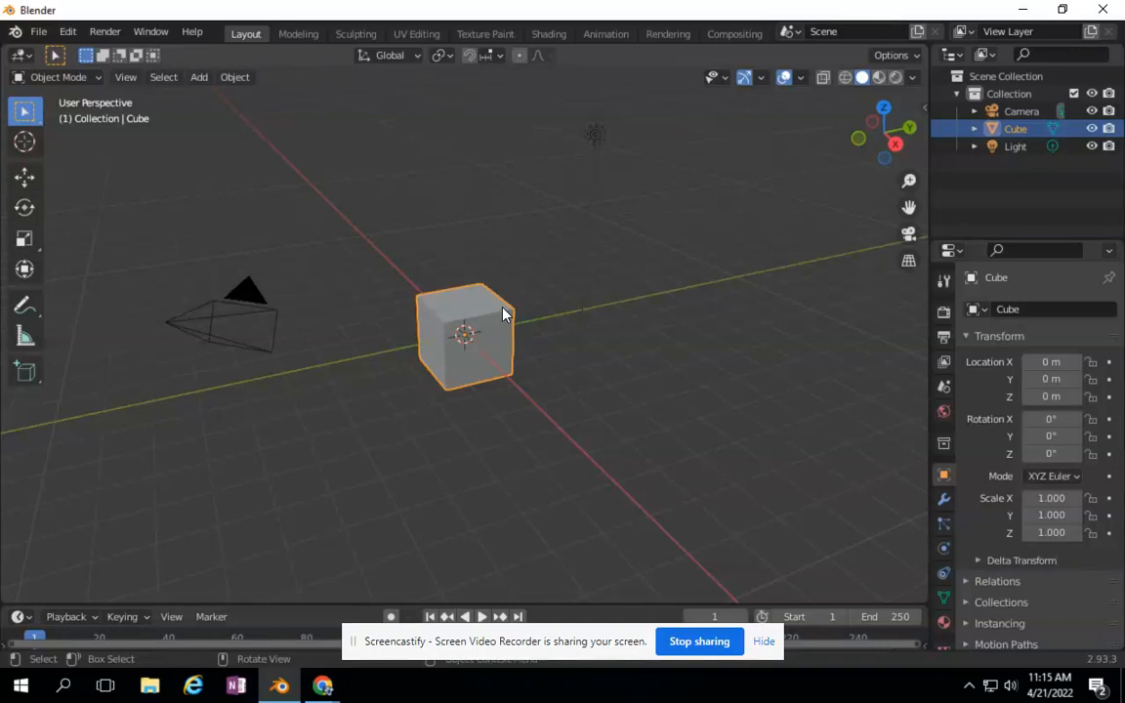
key(Delete)
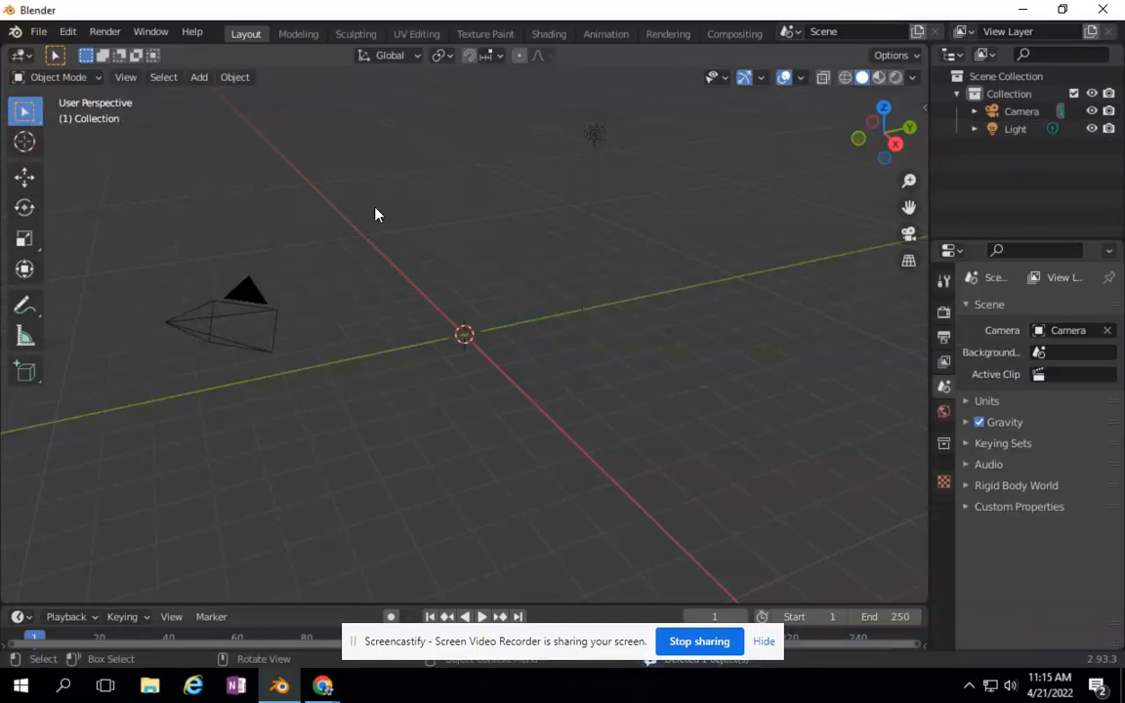
Add a mesh circle at the origin and fill it with a face in Edit Mode.
click(198, 77)
mouse_move(205, 96)
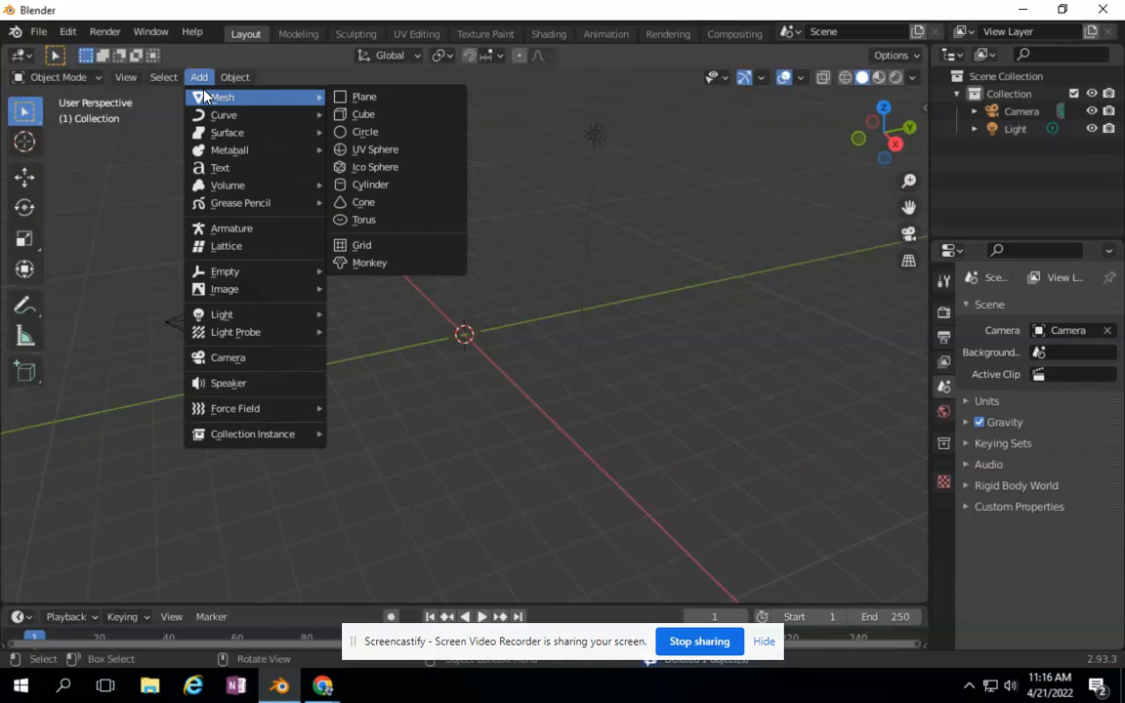
click(370, 133)
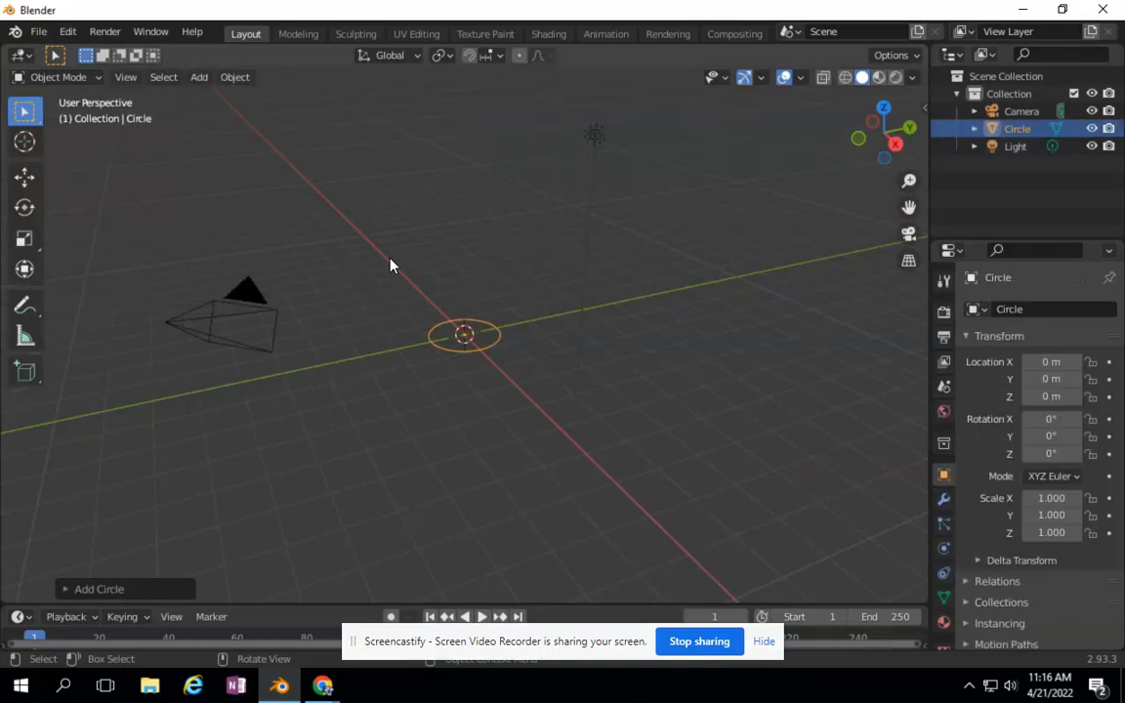
scroll(392, 263, up, 4)
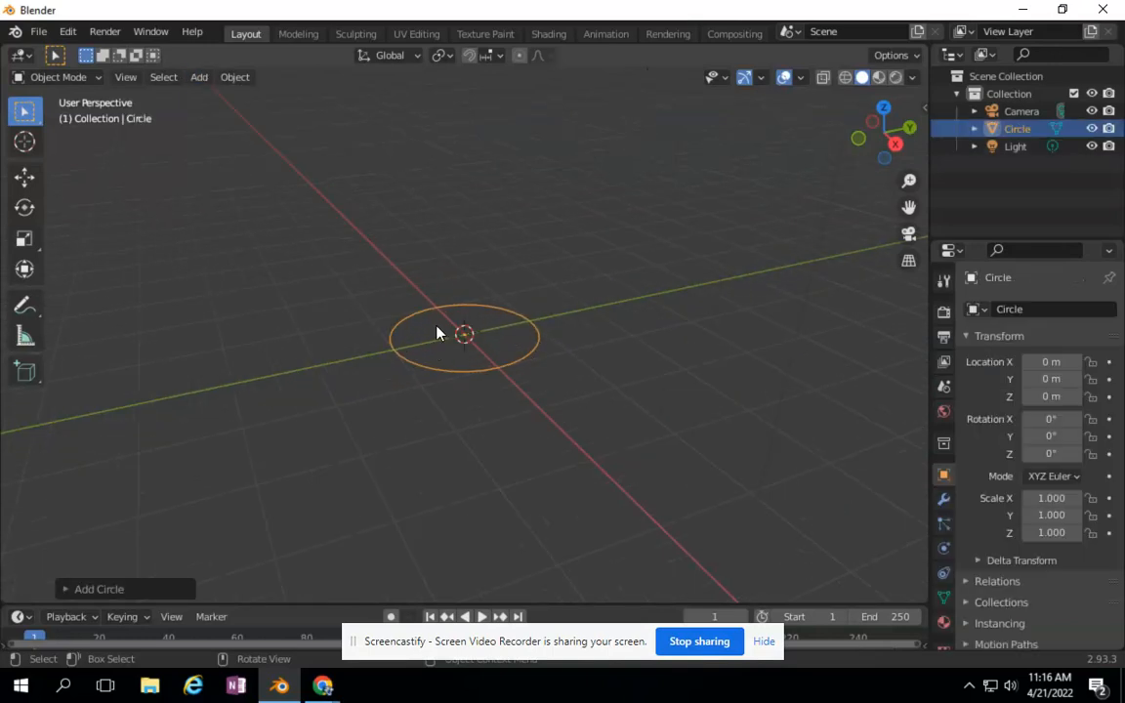
click(58, 77)
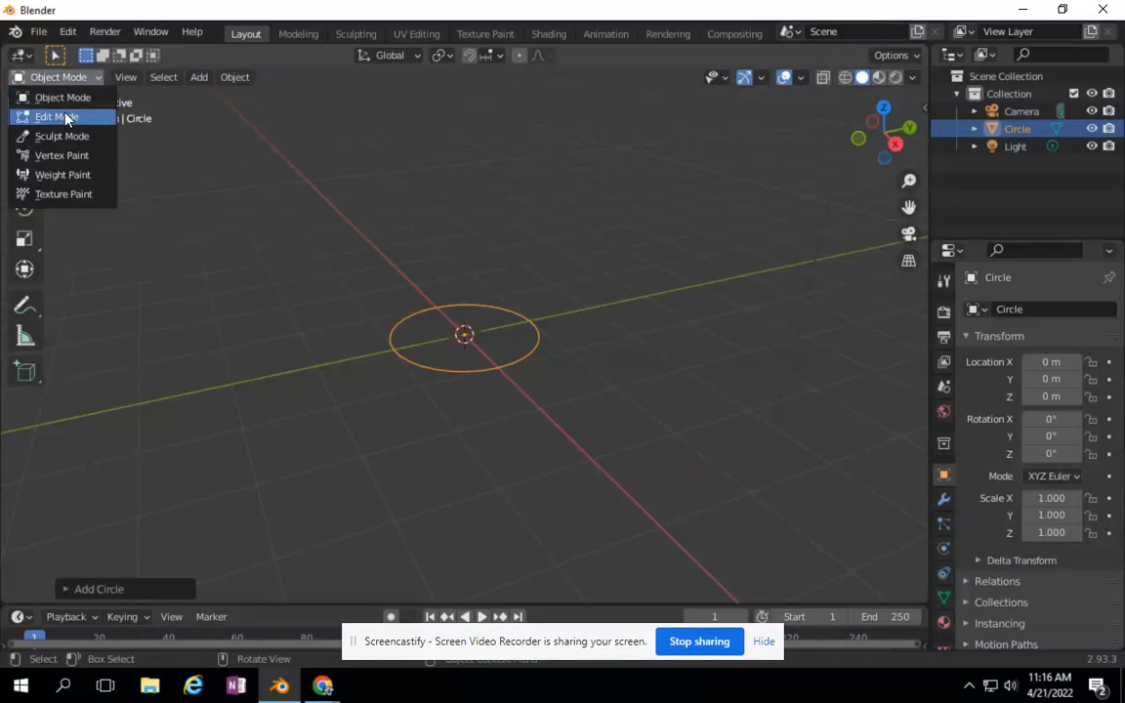
click(65, 117)
key(f)
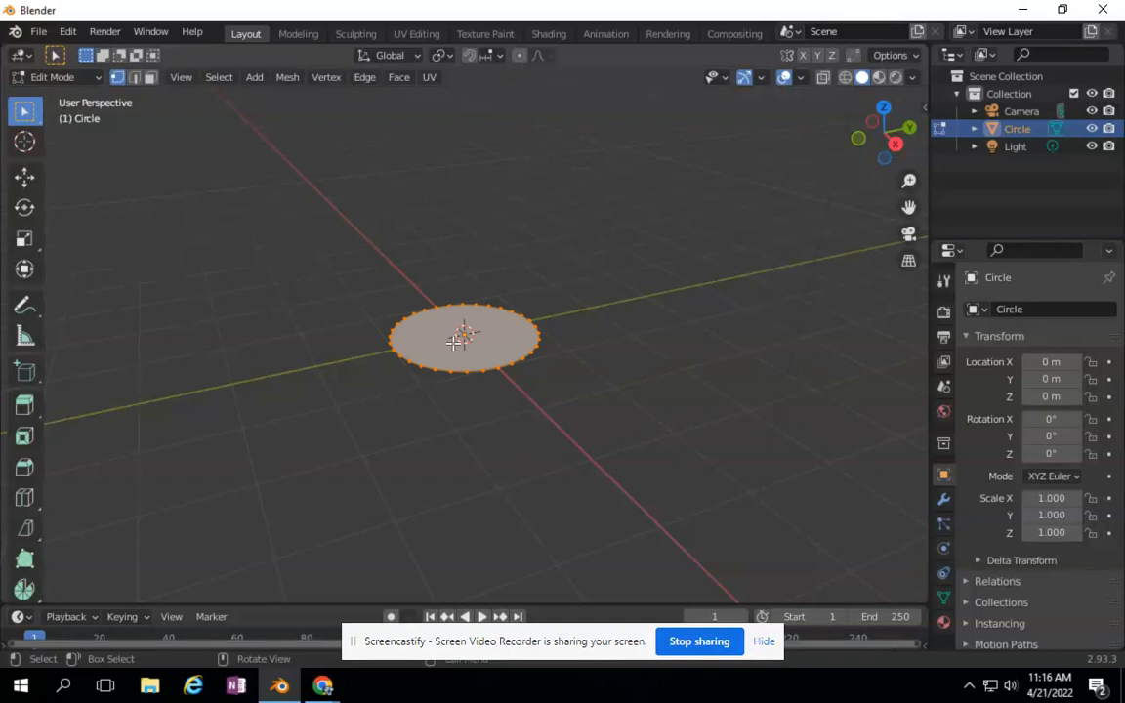
Move the circle's rim vertex on the negative X axis slightly outward along X with the Move tool.
scroll(480, 355, up, 7)
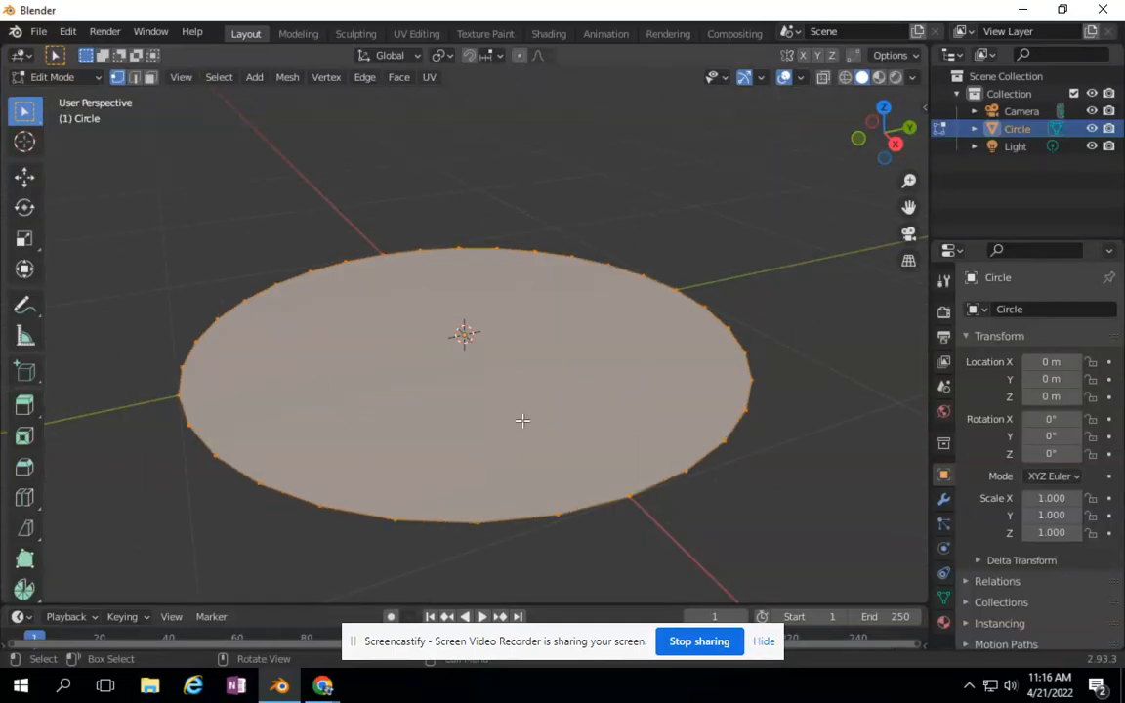
click(382, 254)
click(24, 176)
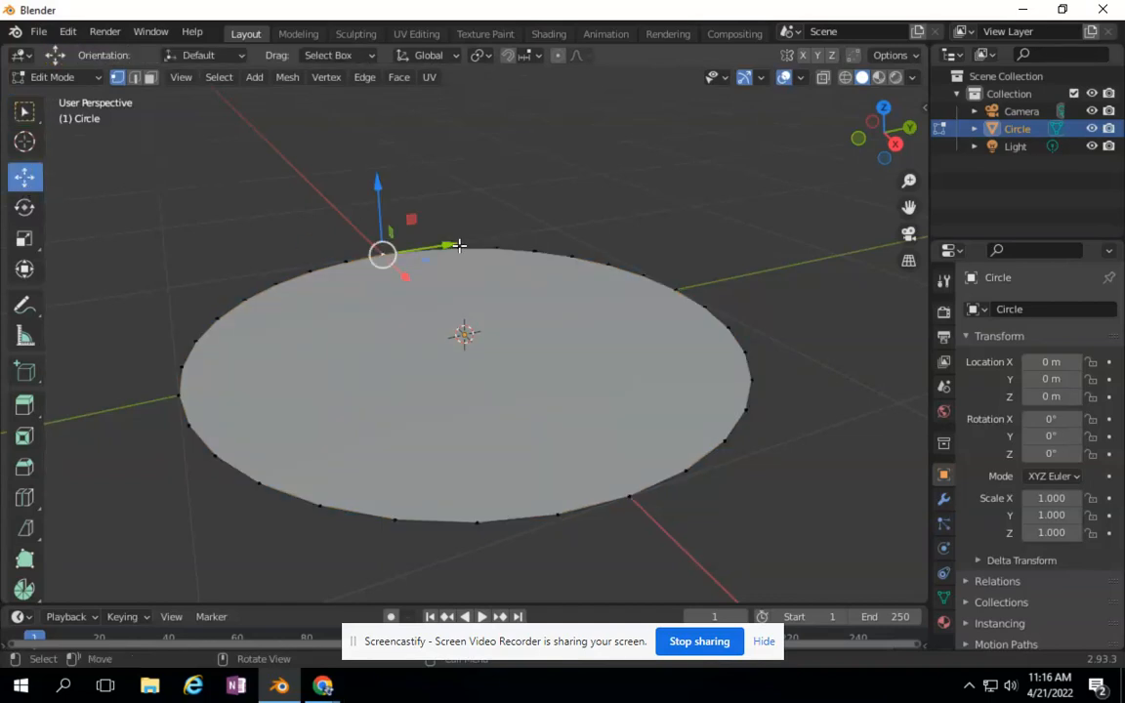
drag(406, 277, 392, 250)
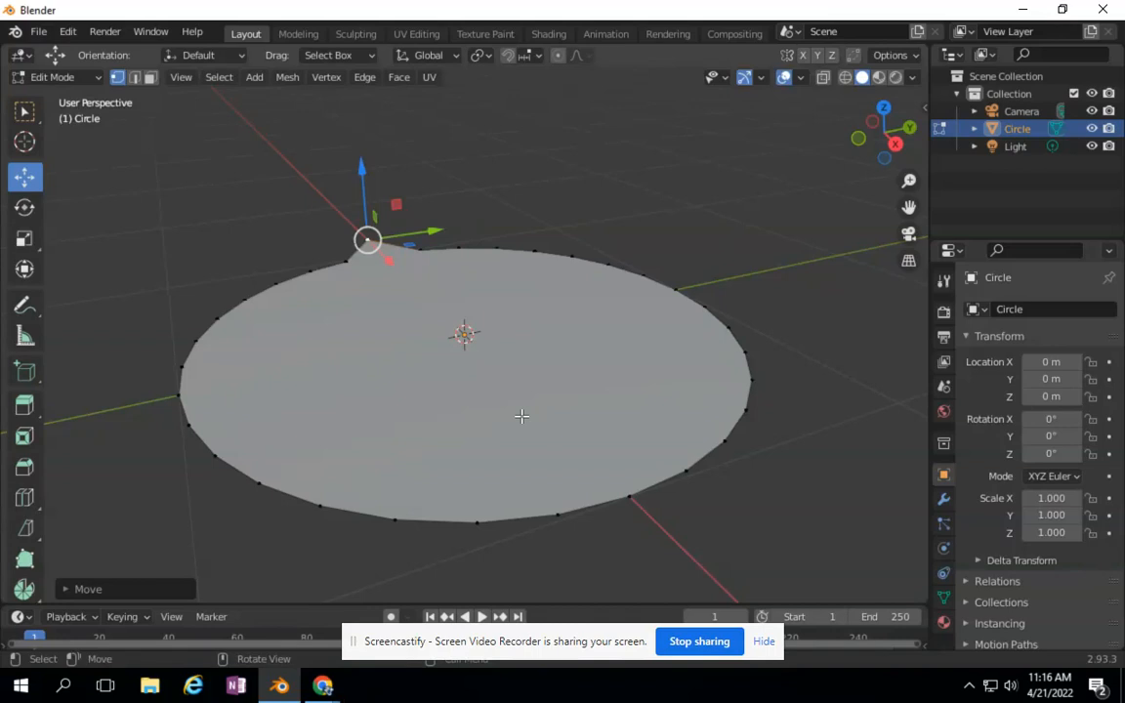
Discard the circle scene by starting another new General file, and delete its default cube.
click(38, 32)
mouse_move(44, 51)
click(235, 50)
click(586, 375)
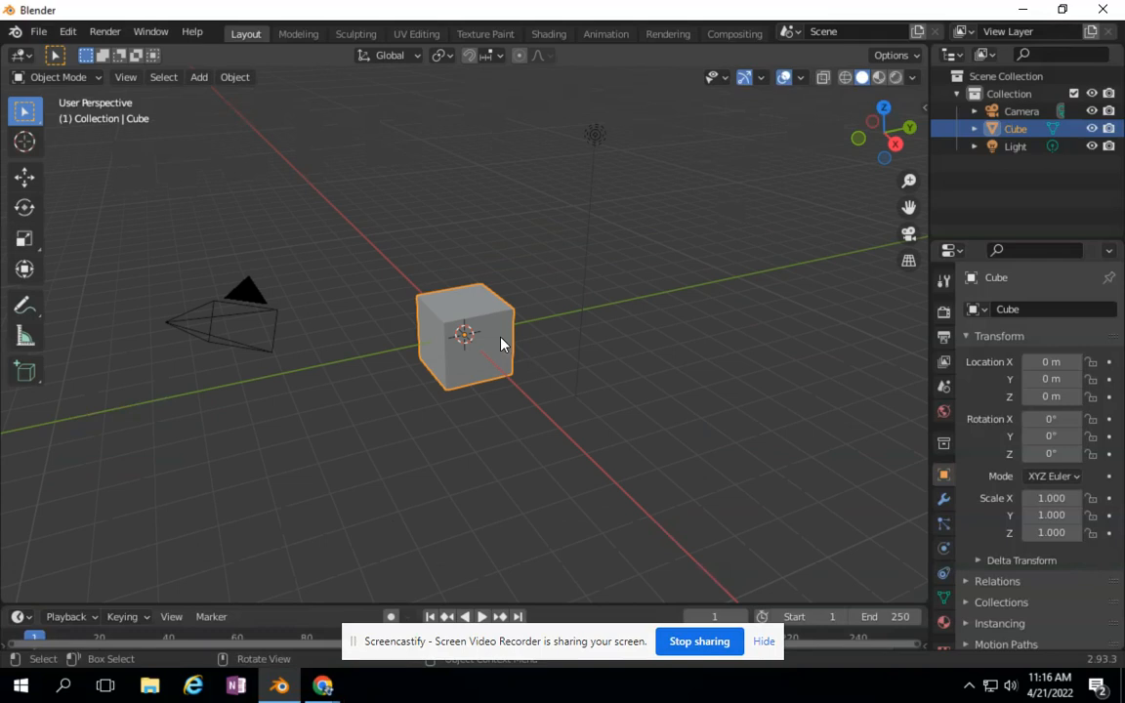
key(Delete)
Add a Path curve at the world origin.
scroll(266, 228, up, 5)
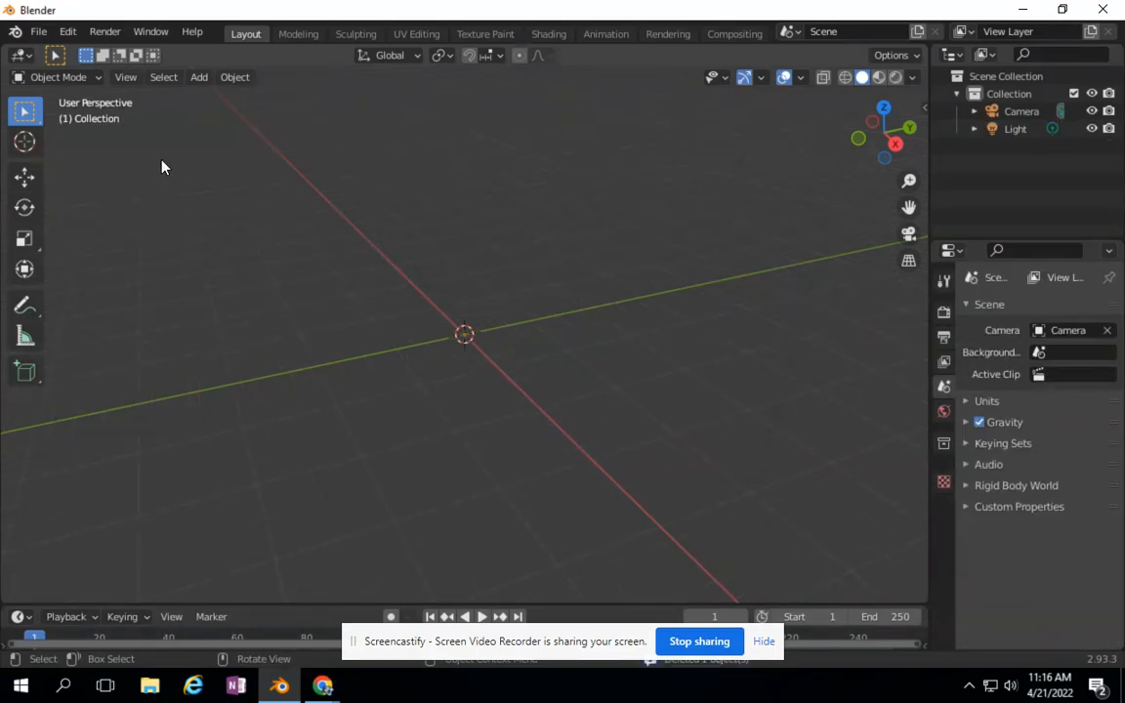
click(197, 78)
mouse_move(208, 98)
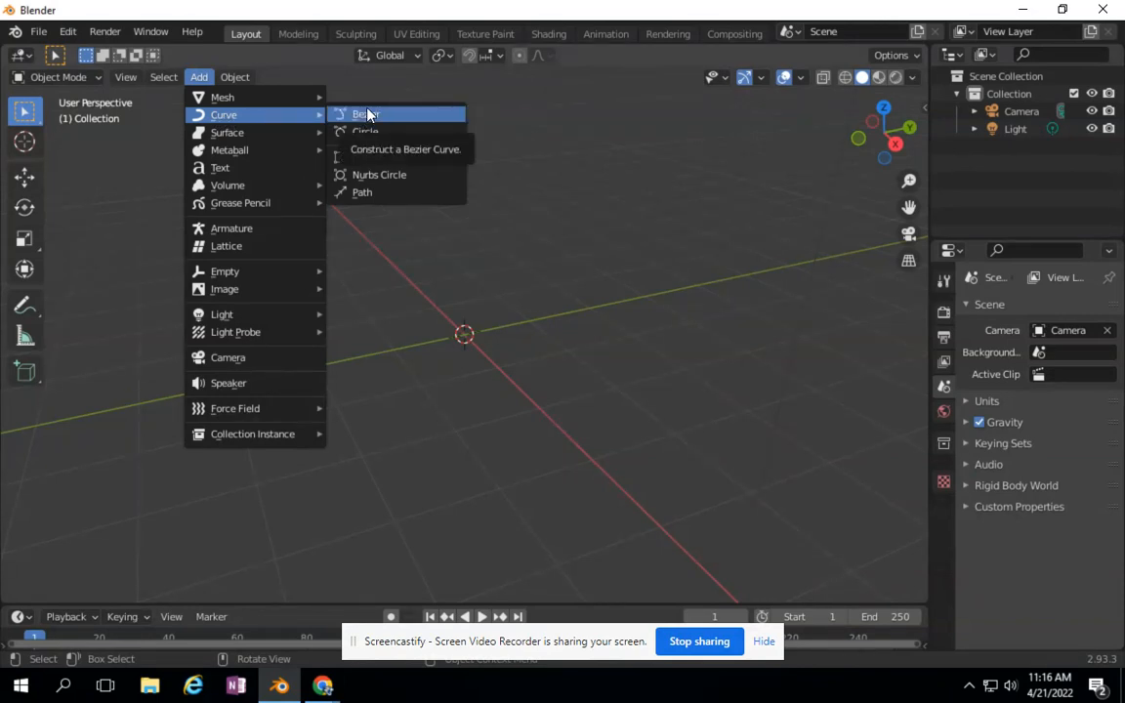
click(368, 195)
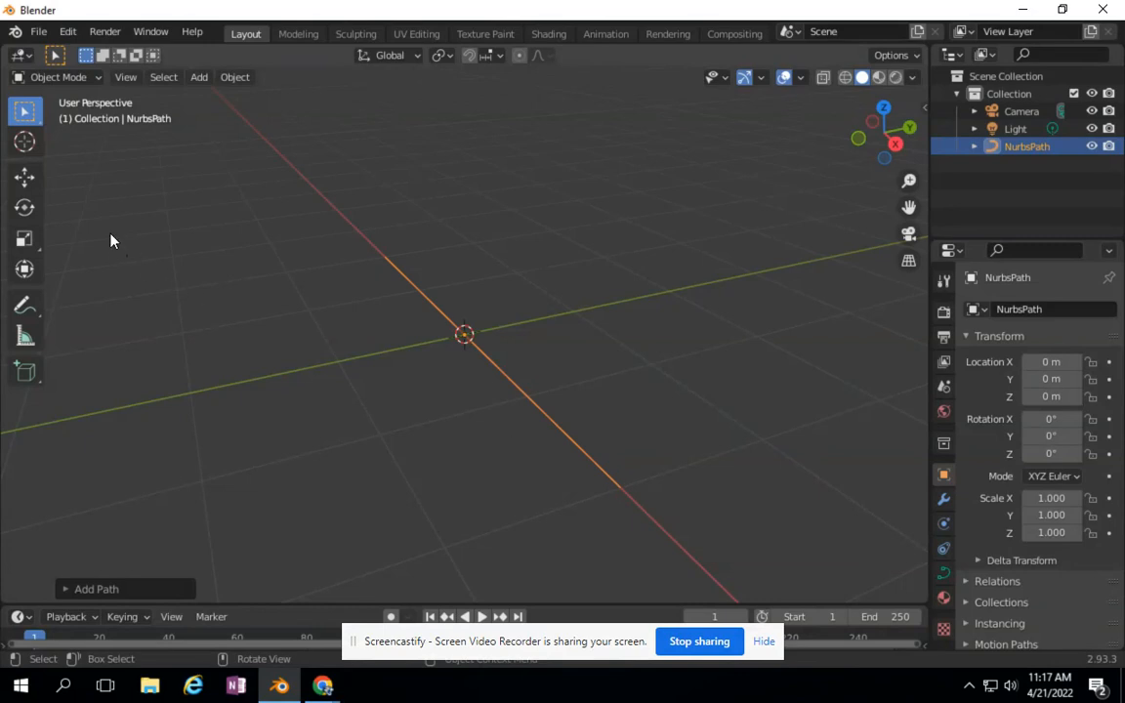
In Edit Mode, move the path's second and fourth control points away from the X axis along positive Y.
click(68, 76)
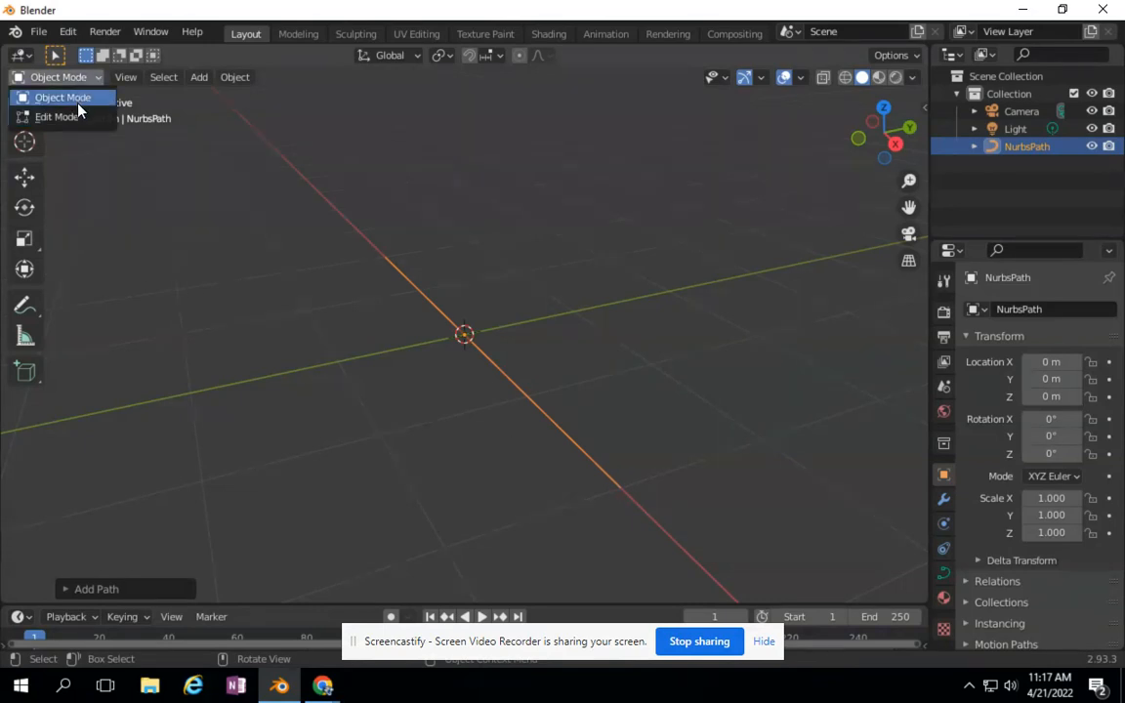
click(70, 116)
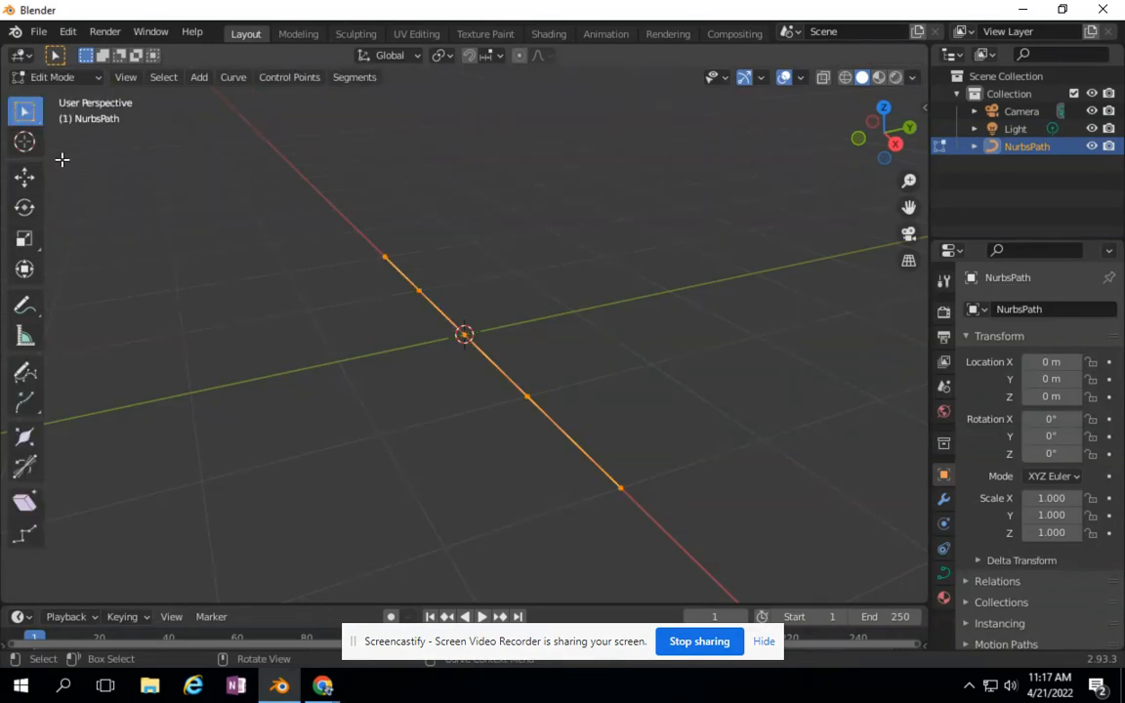
click(25, 177)
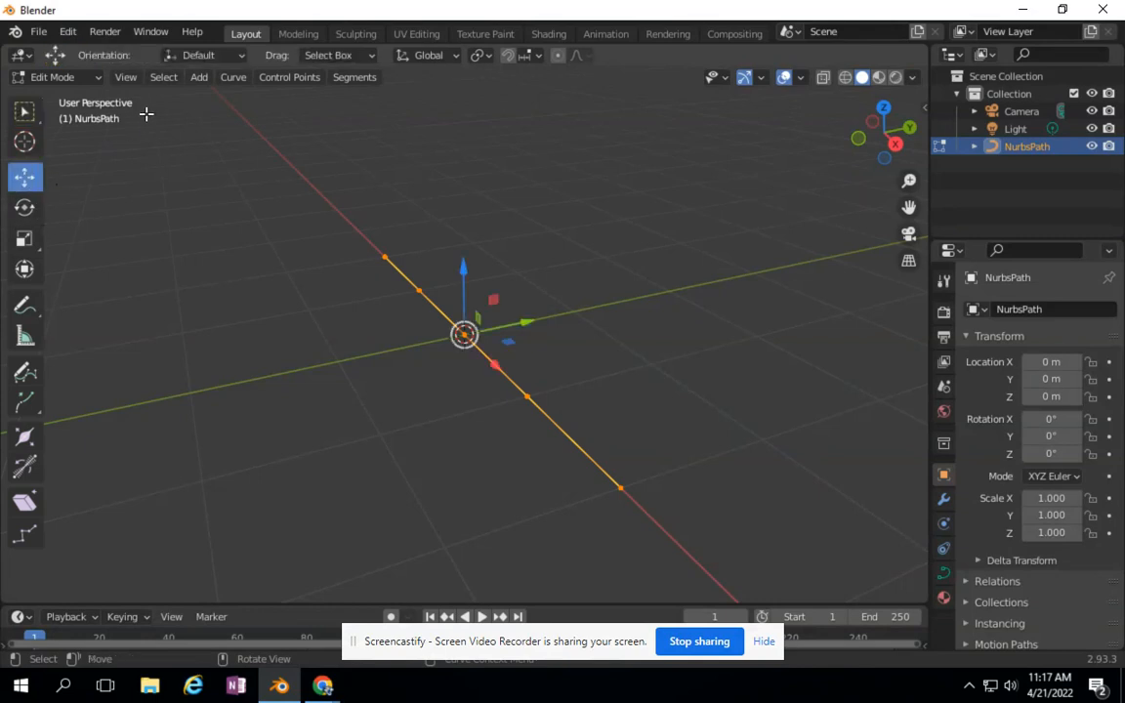
click(419, 290)
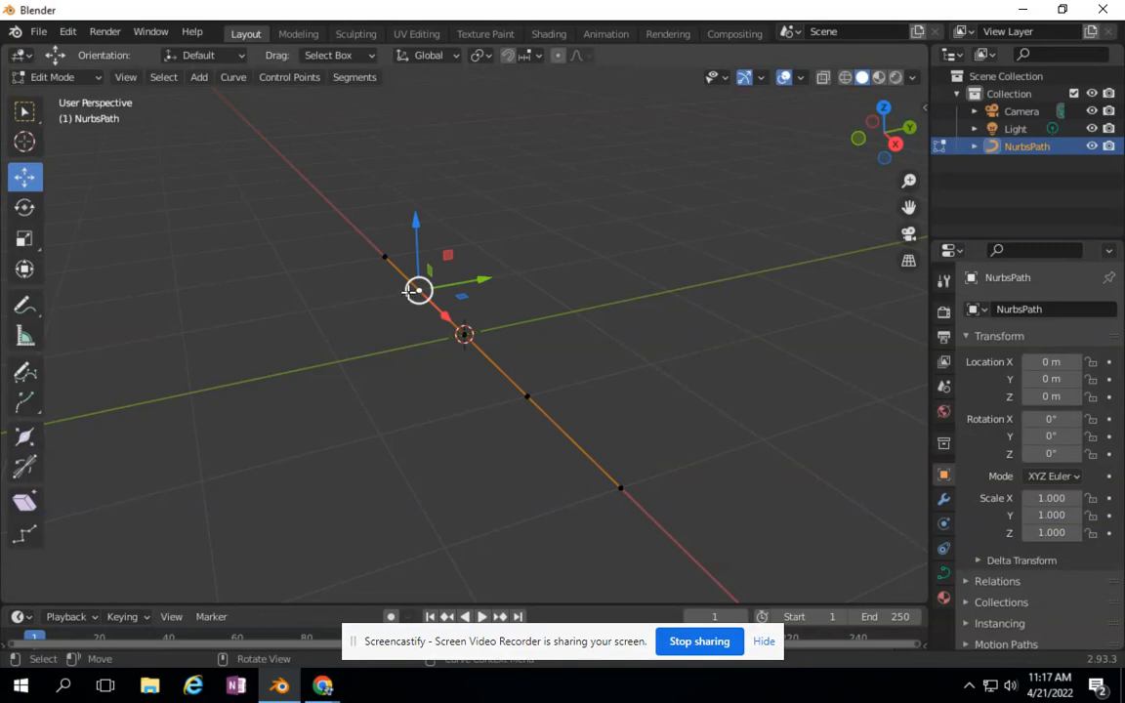
drag(477, 281, 683, 261)
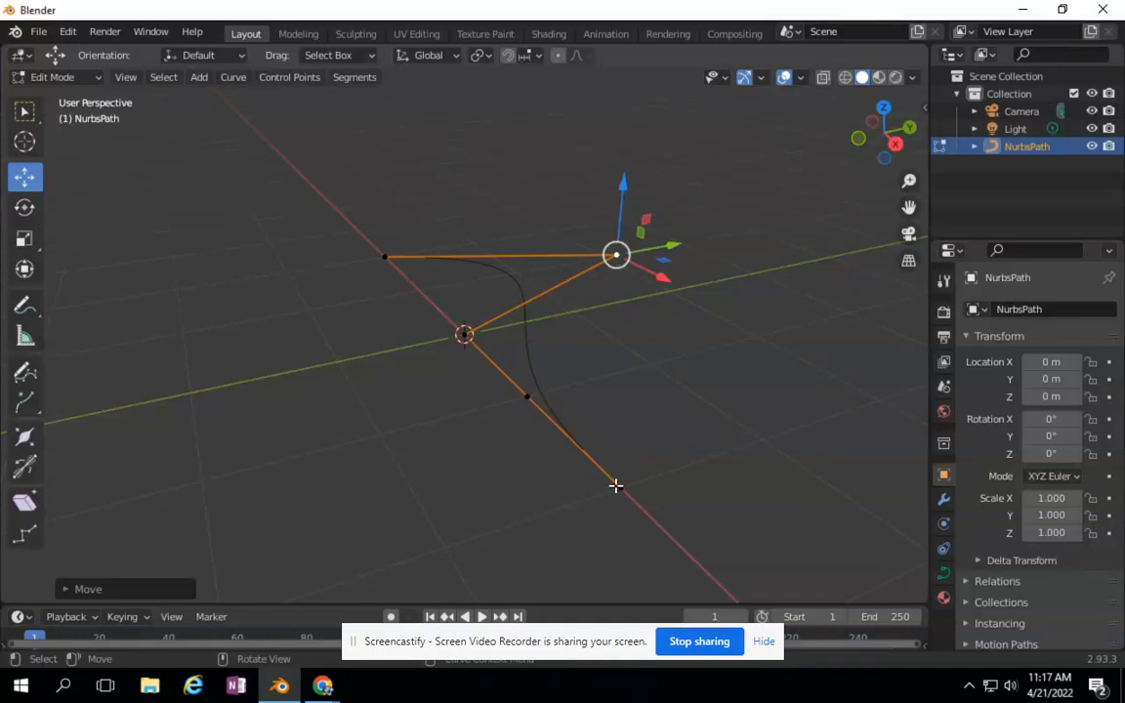
click(530, 395)
drag(556, 384, 660, 372)
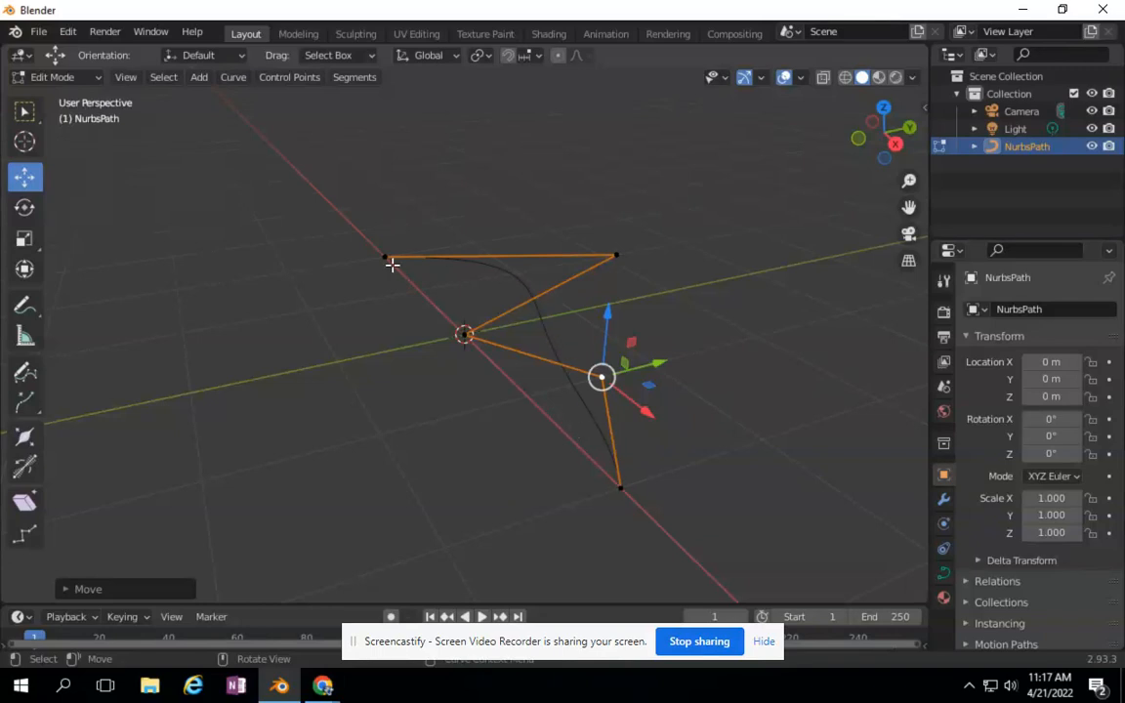
Extrude two more control points from the path's positive-X end, first away from the axis and then back near it.
click(621, 485)
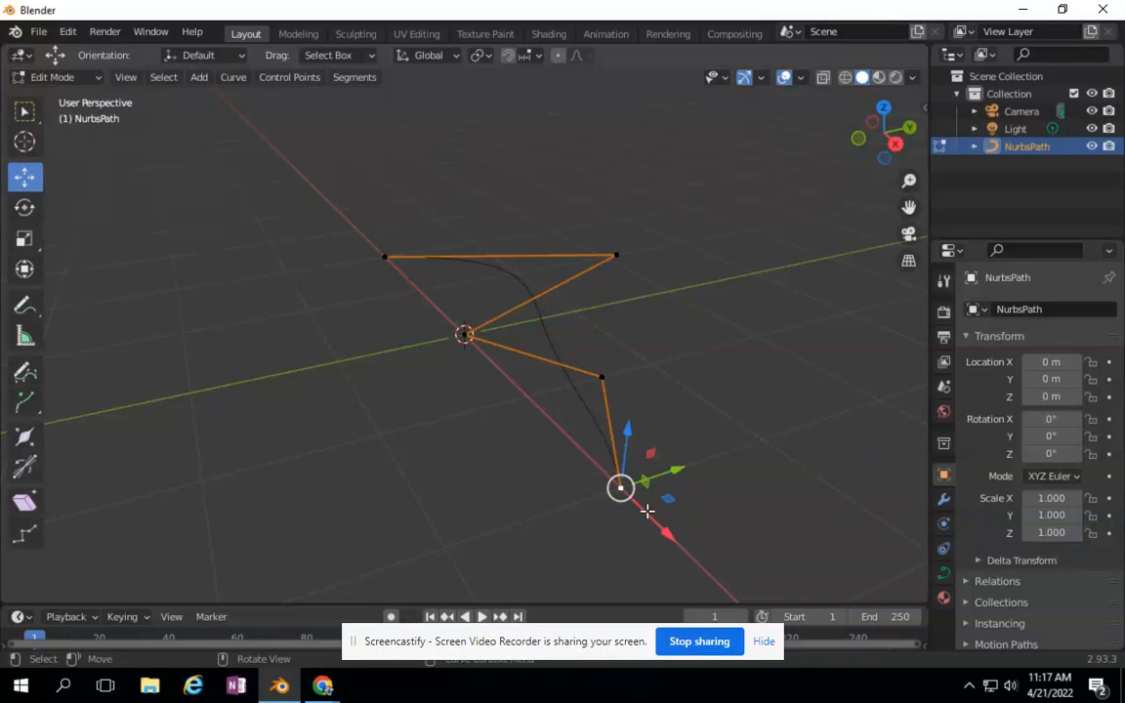
key(g)
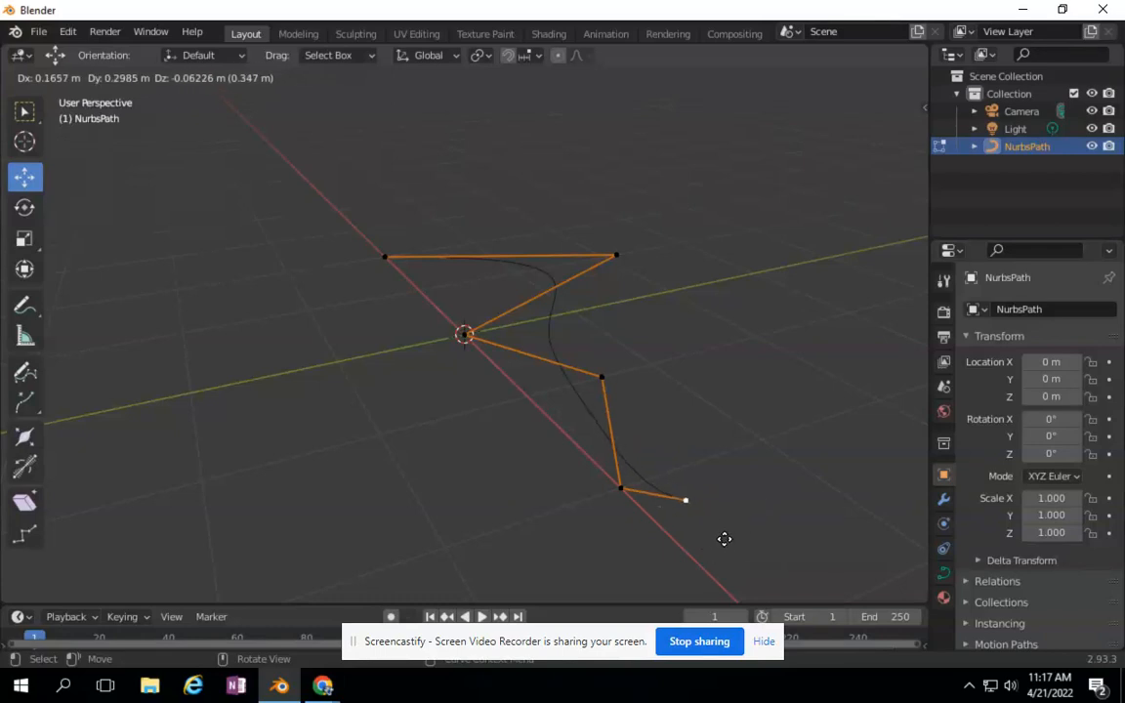
click(756, 549)
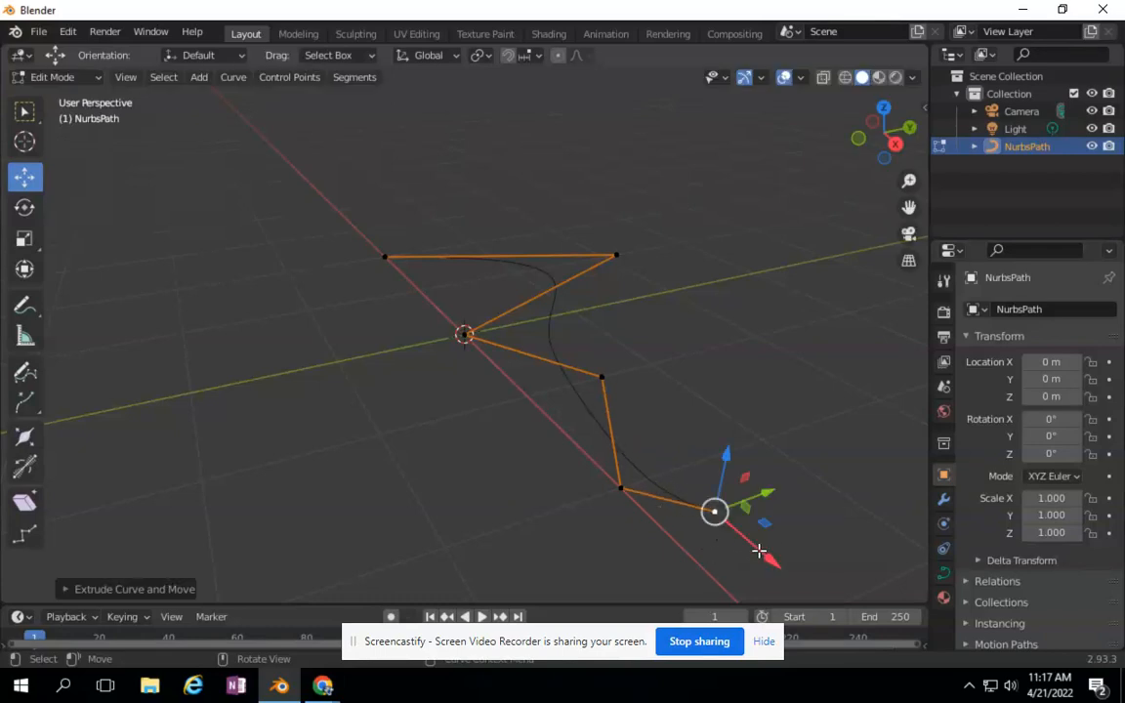
key(e)
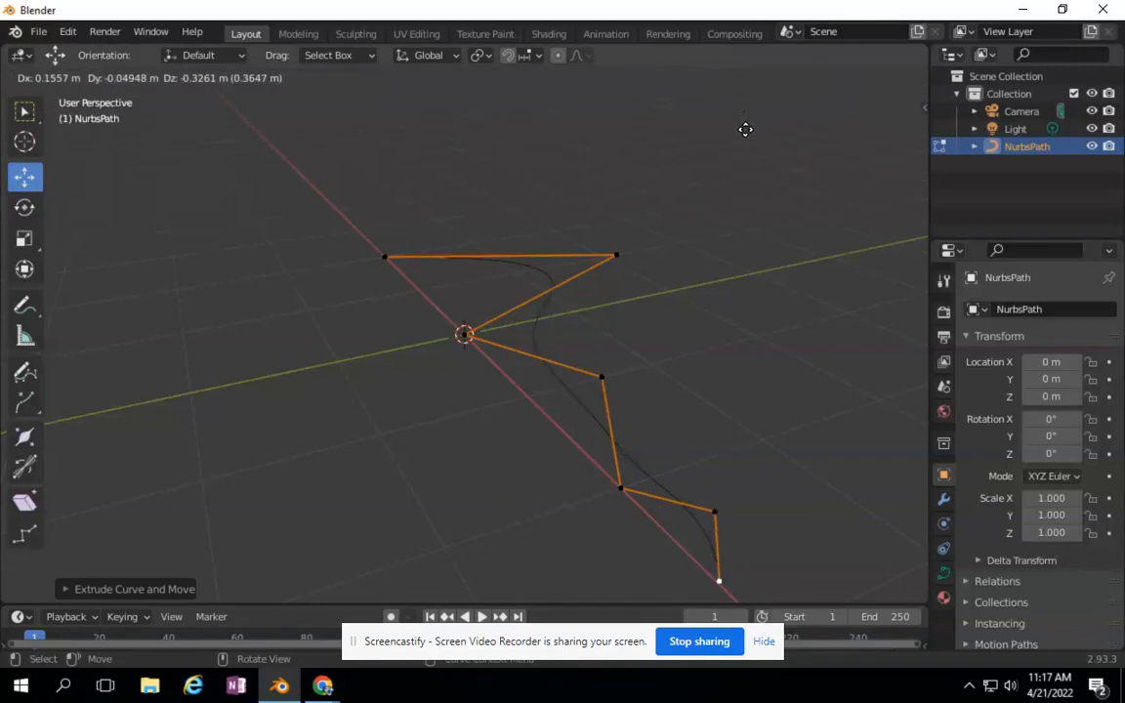
click(720, 99)
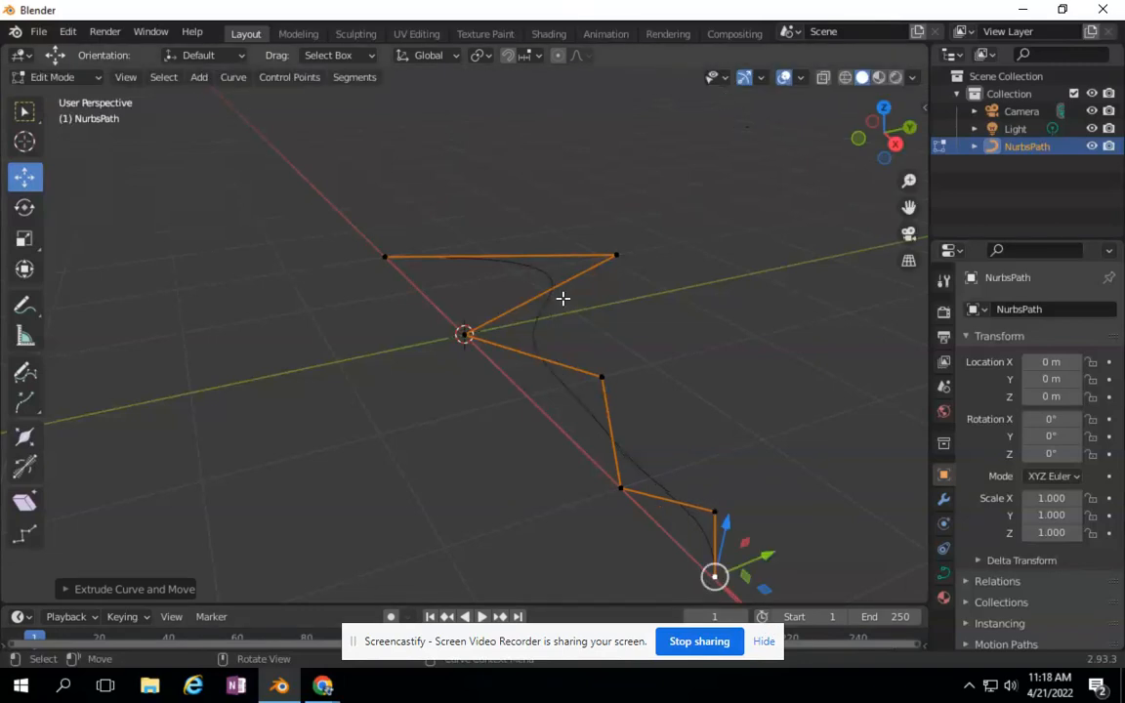
Return to Object Mode and give the path a round bevel with a depth of 0.06 m in its curve geometry settings.
click(55, 76)
click(61, 99)
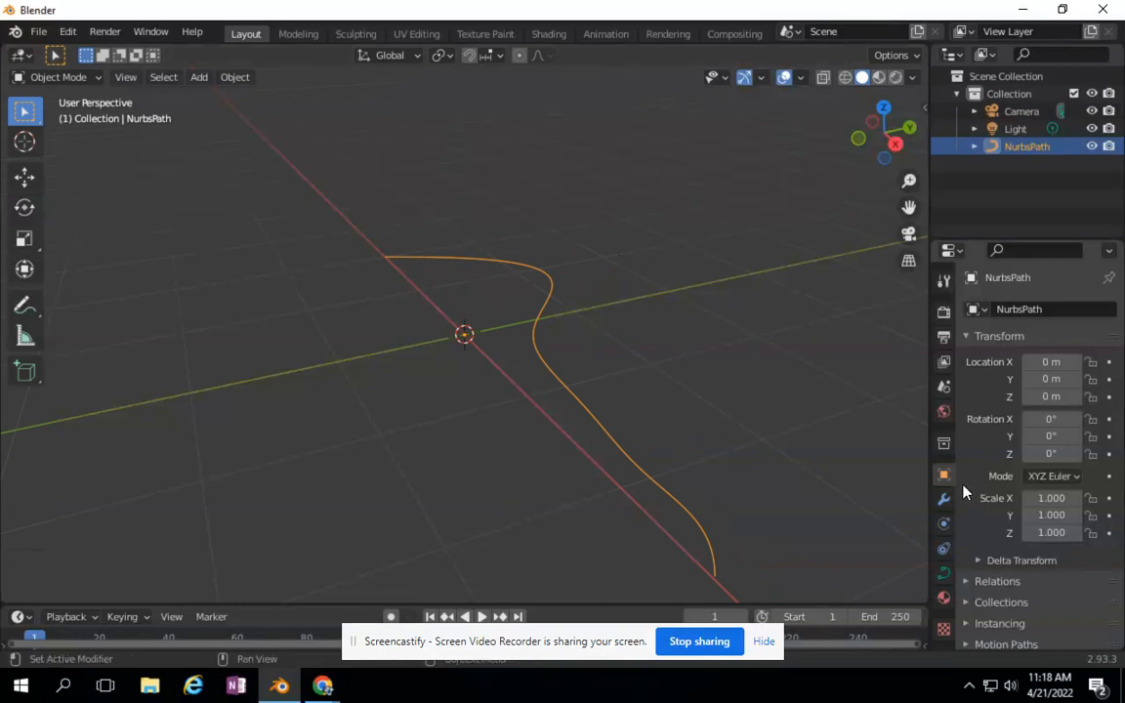
click(944, 576)
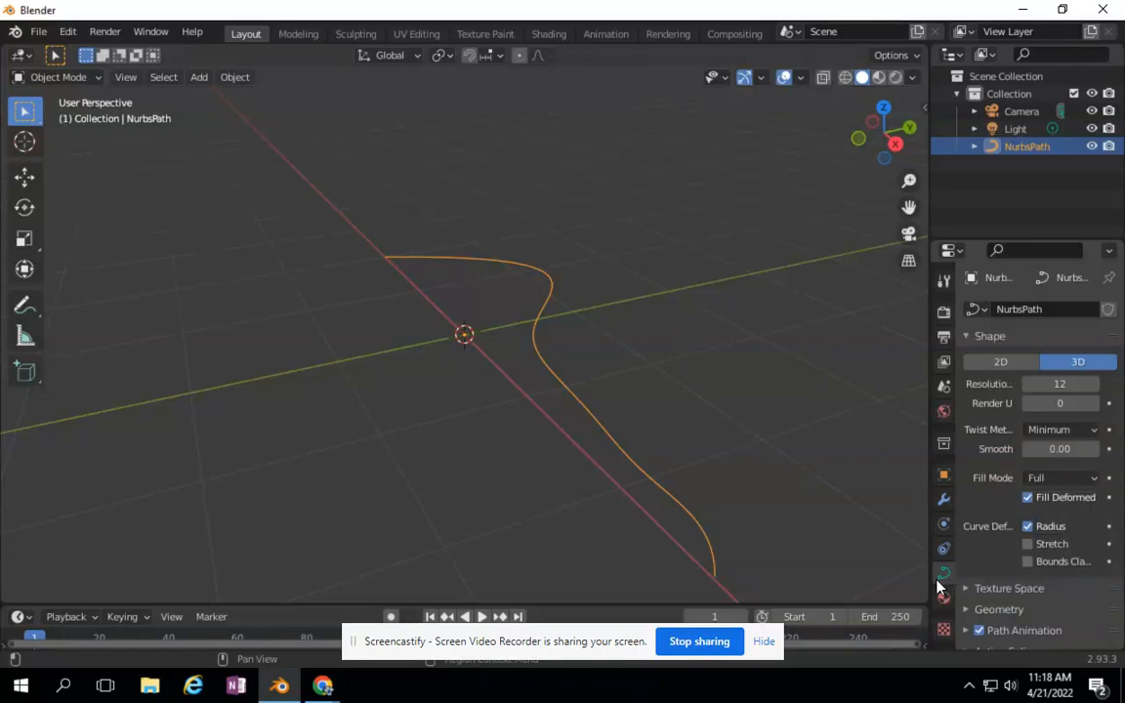
scroll(1006, 597, down, 3)
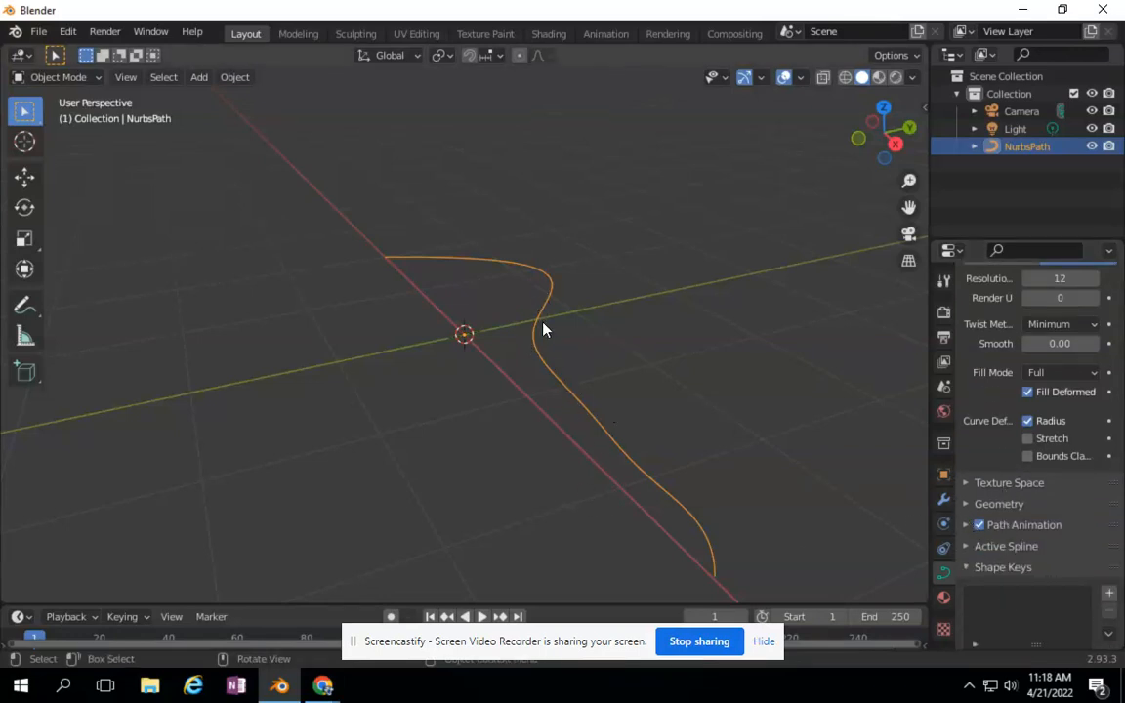
click(965, 505)
scroll(976, 517, down, 3)
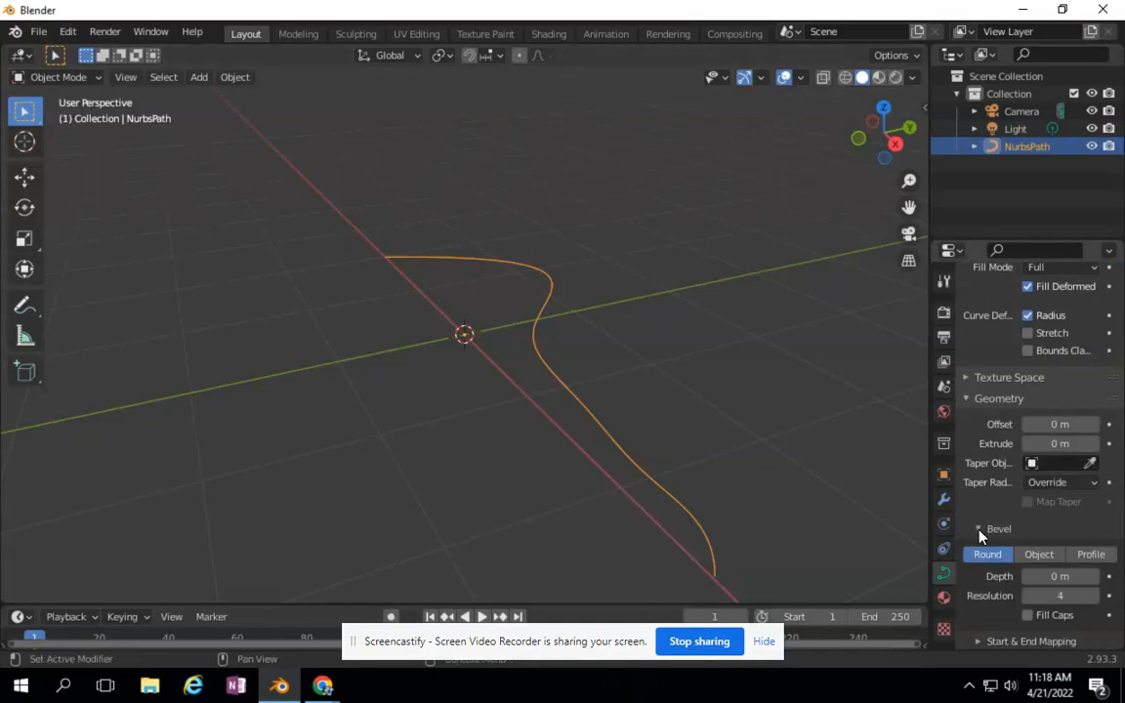
click(980, 532)
click(981, 532)
scroll(980, 533, down, 1)
click(1094, 543)
click(1095, 545)
click(1094, 545)
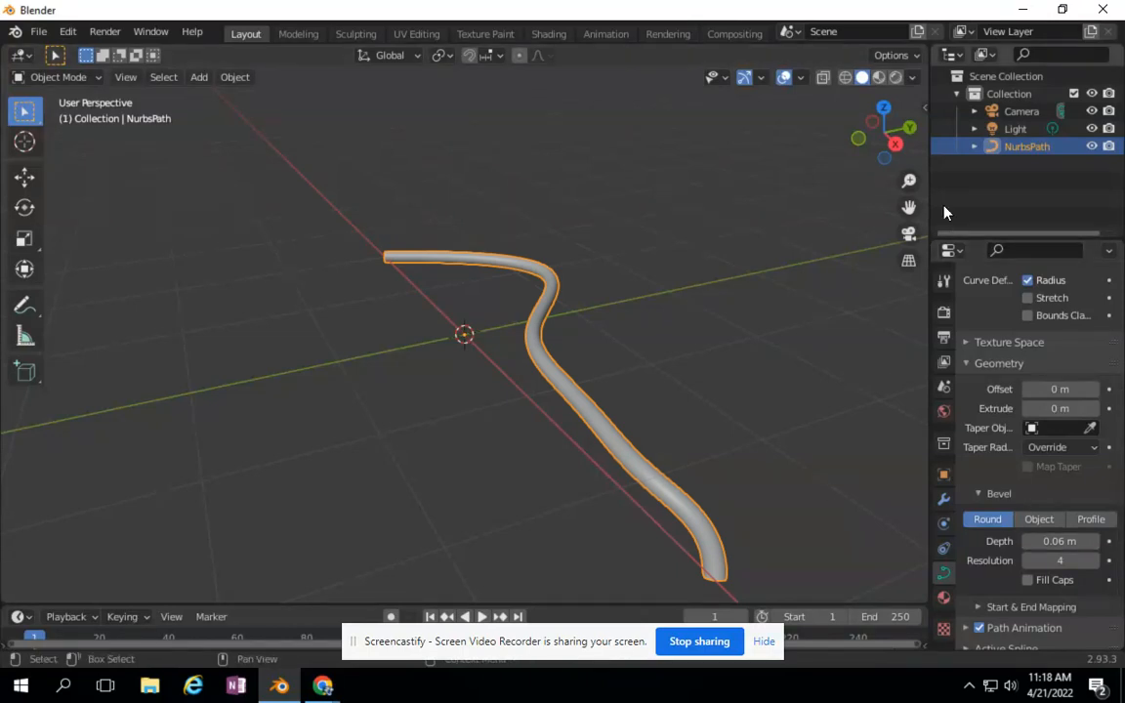
Close the open ends of the bevelled curve by enabling Fill Caps.
drag(892, 153, 846, 554)
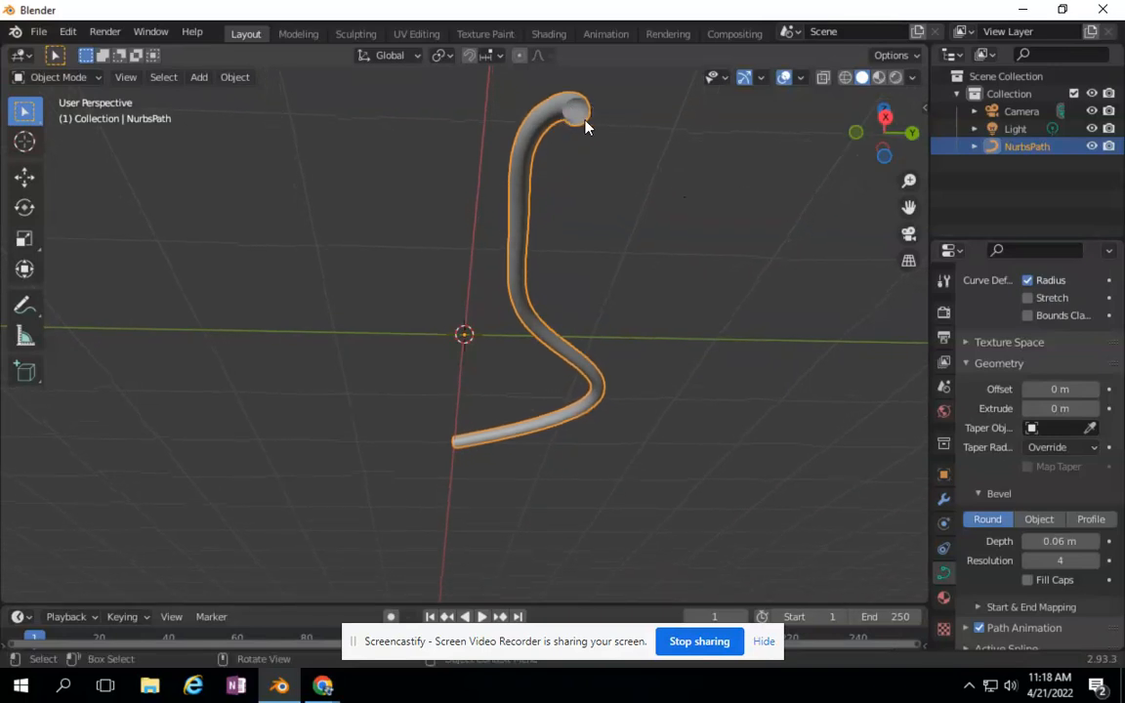
click(1026, 581)
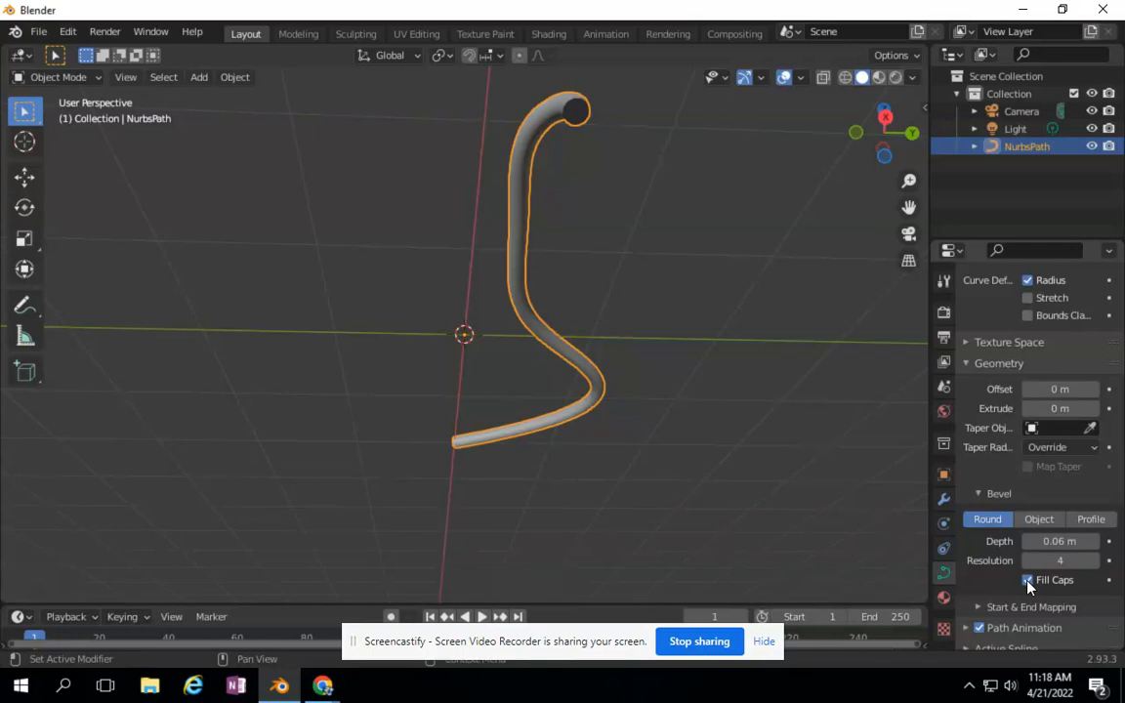
Turn off Fill Caps so the bevelled tube's ends are open again.
click(1027, 580)
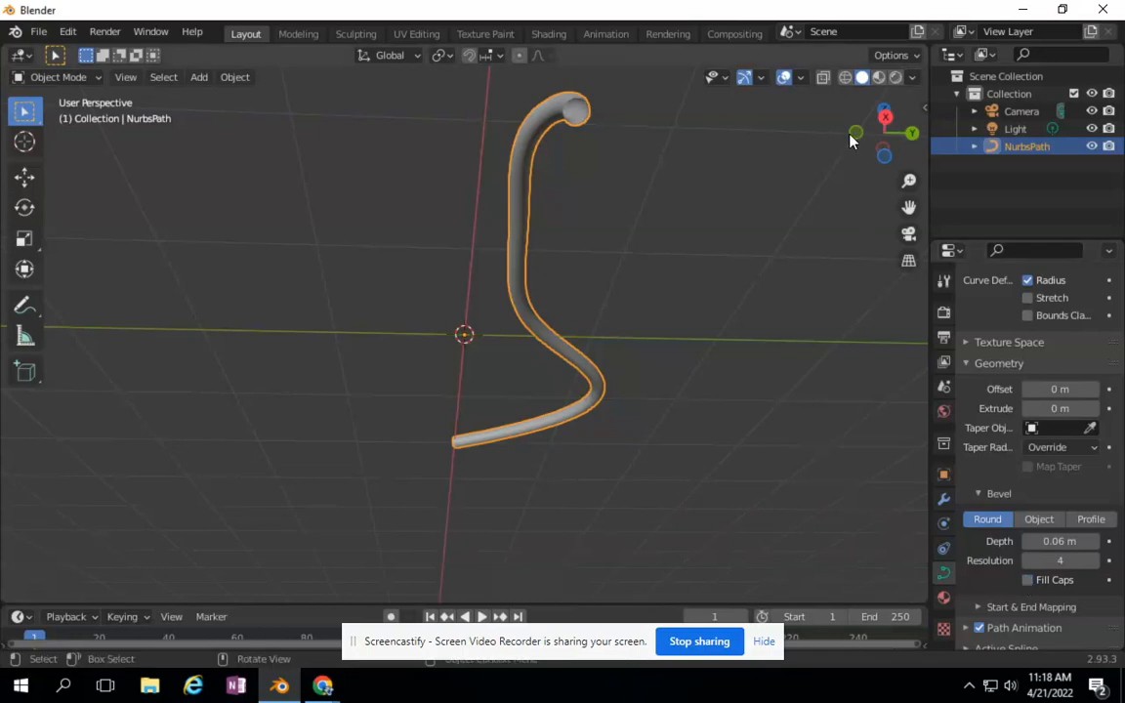
middle_drag(879, 213, 49, 260)
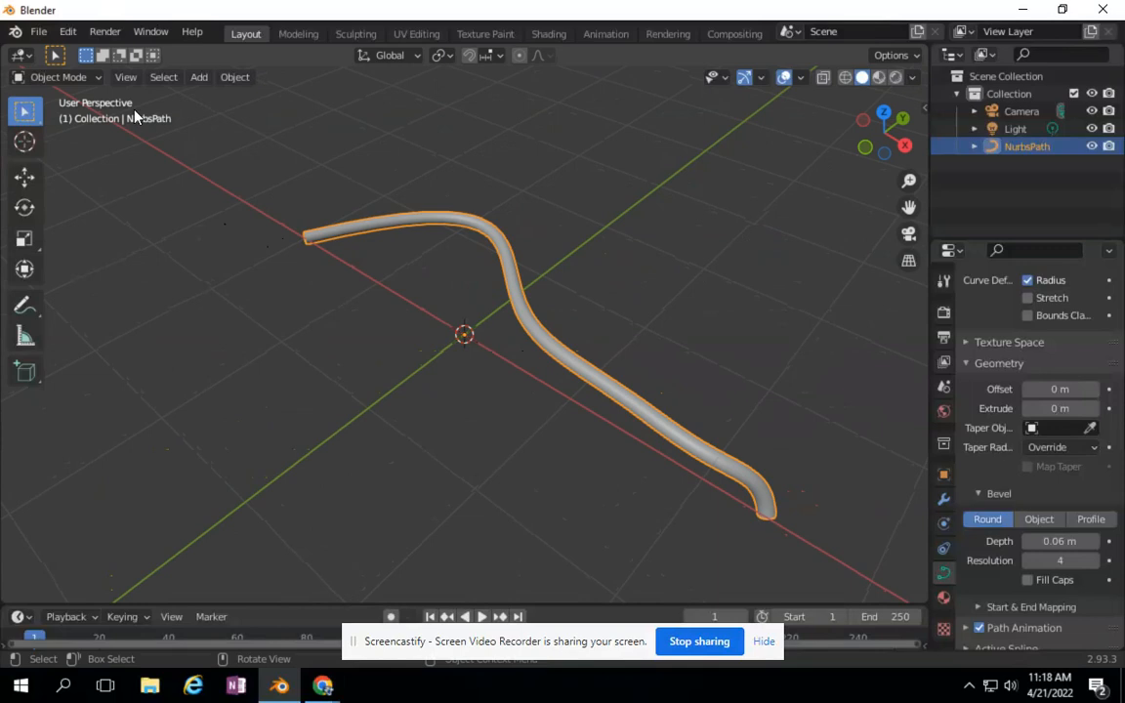
Start a new General file without saving the tube scene, and delete the default cube.
click(37, 32)
mouse_move(49, 49)
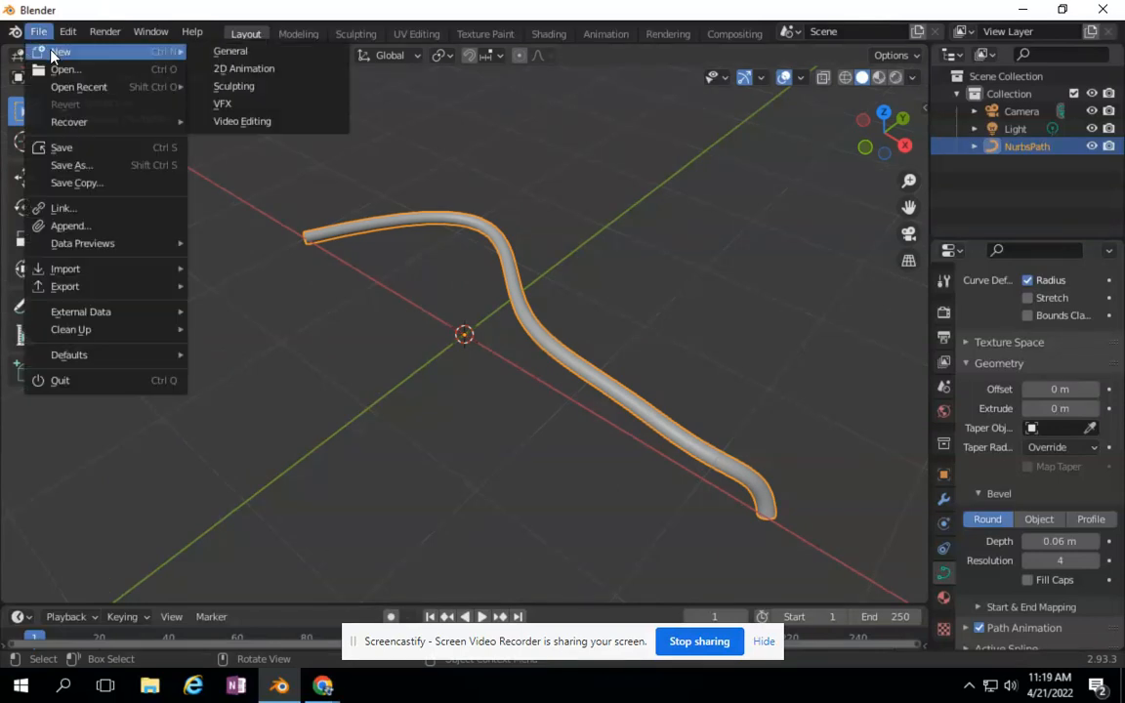
click(223, 57)
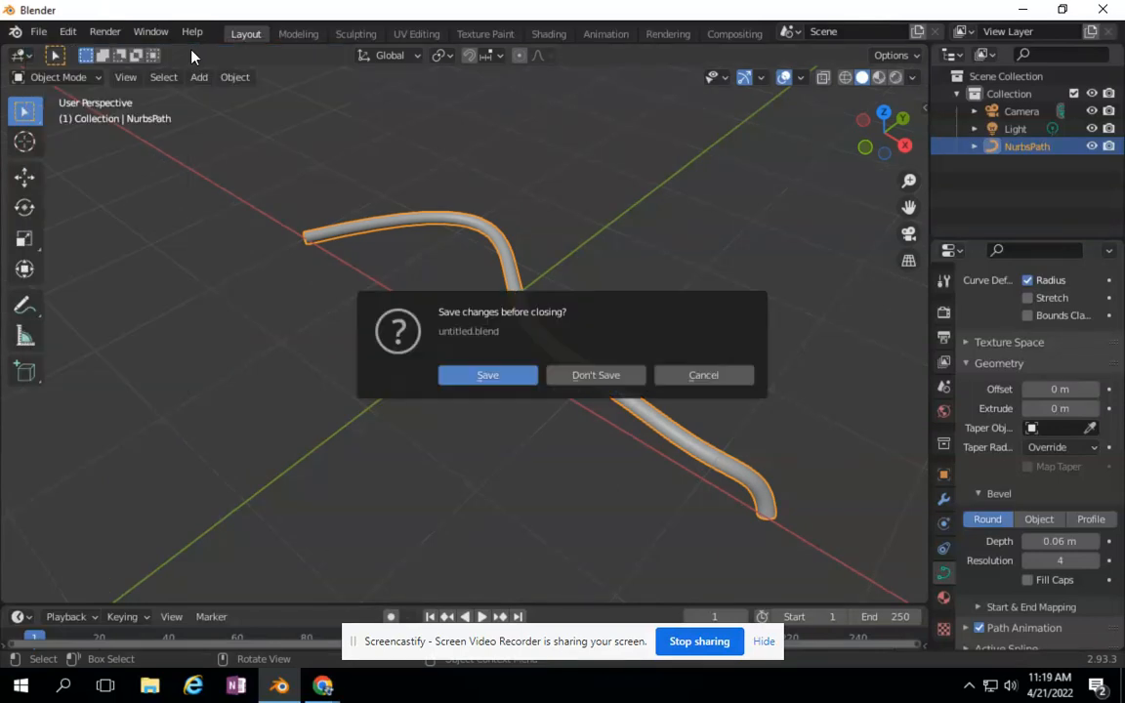
click(599, 375)
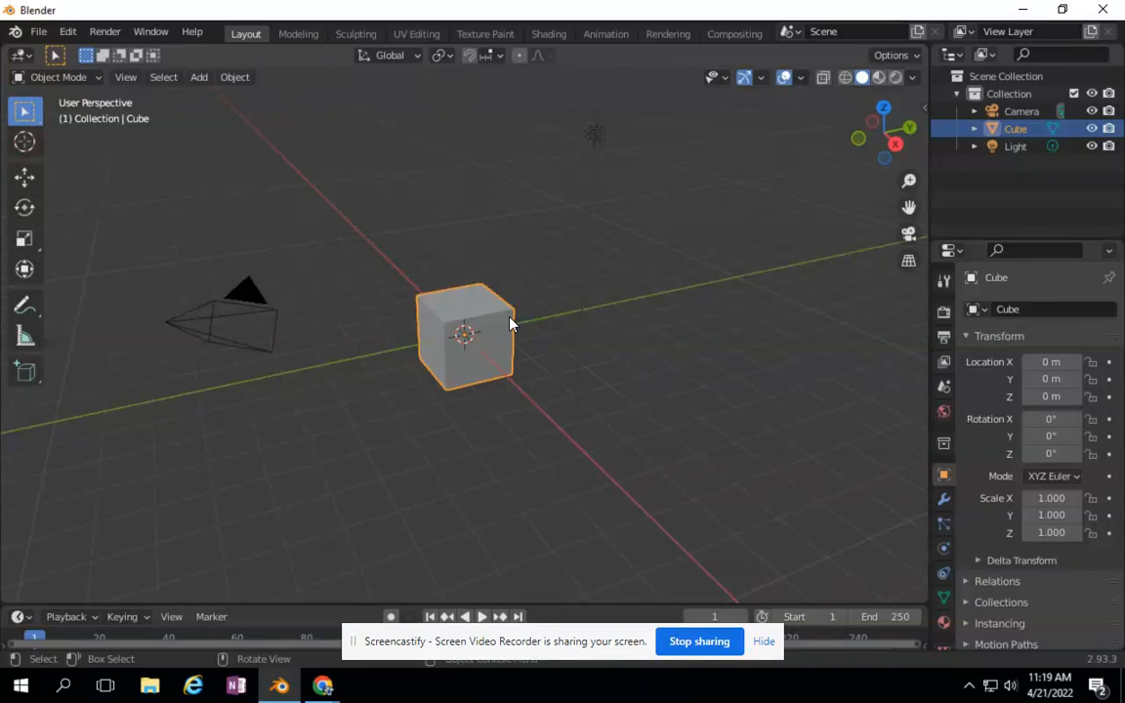
key(Delete)
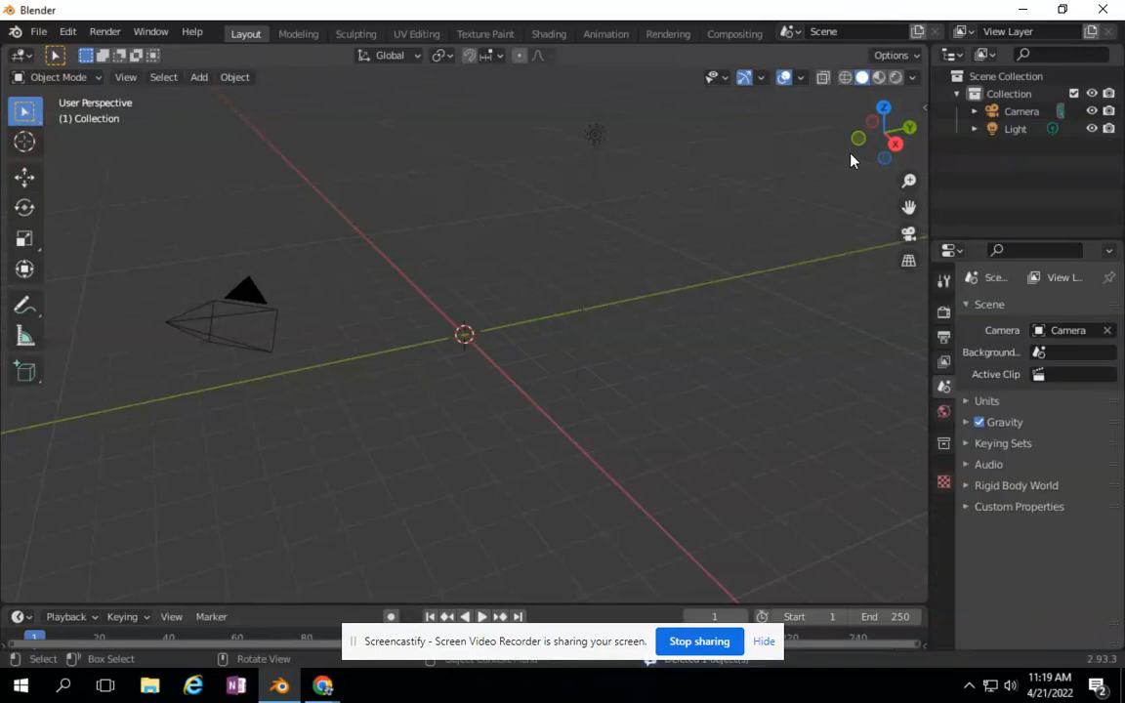
Add a Path curve at the world origin of the emptied scene.
click(895, 143)
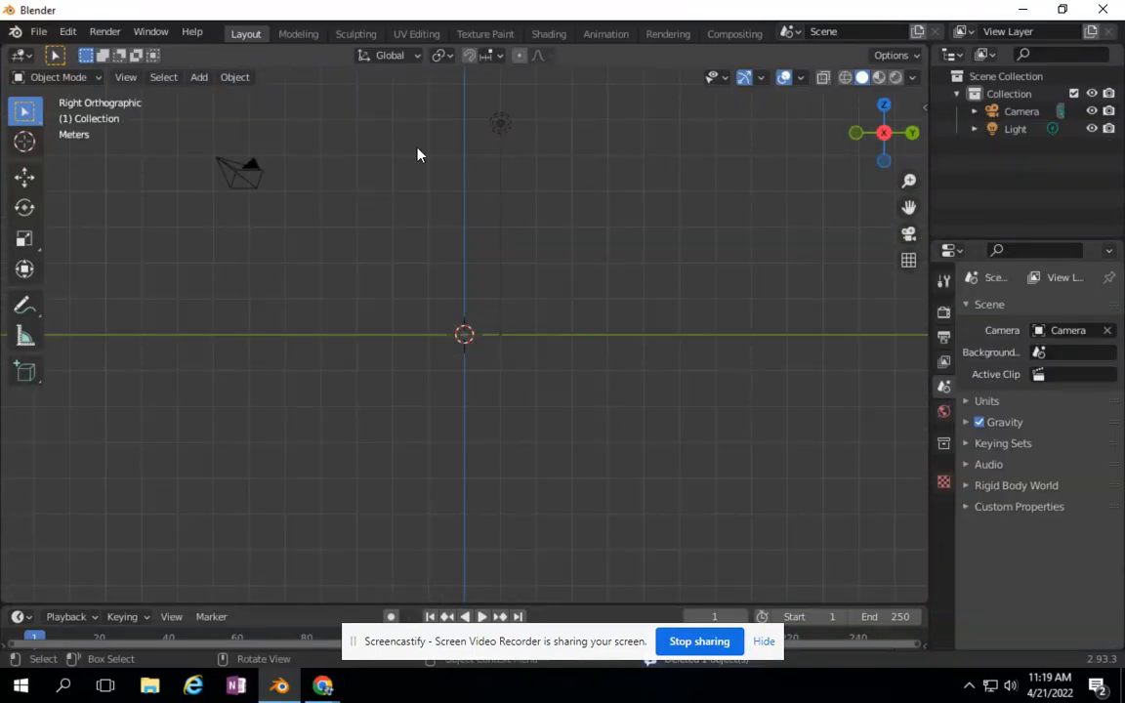
click(194, 83)
mouse_move(213, 120)
click(430, 195)
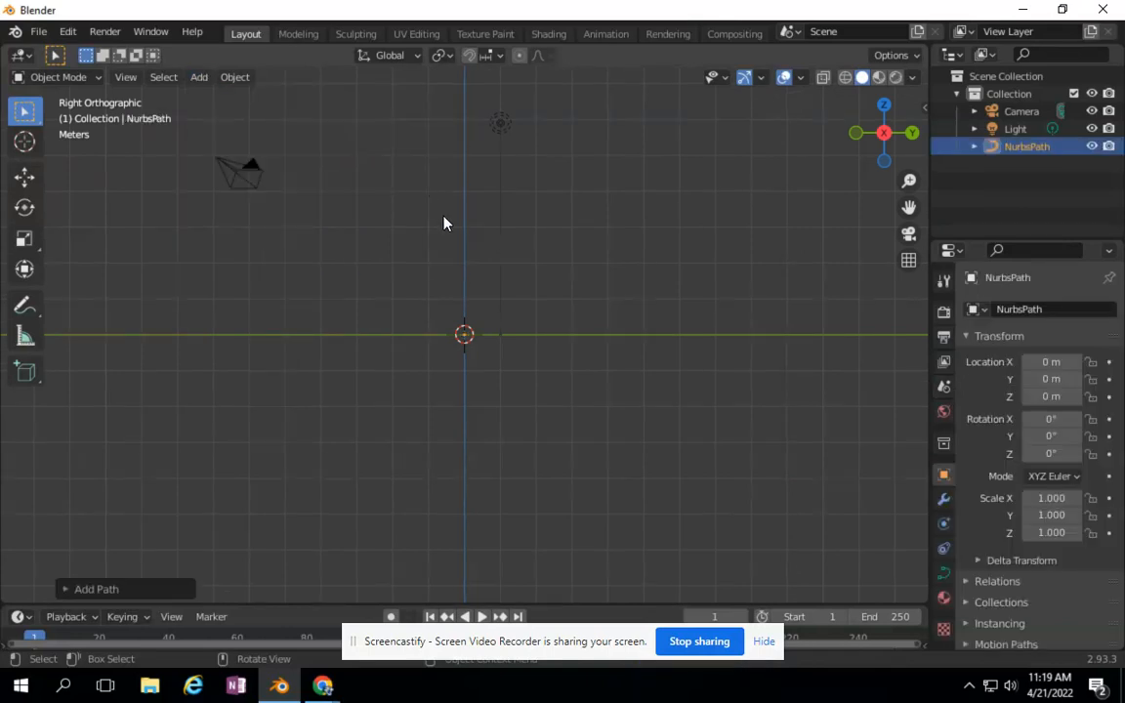
In Edit Mode, raise the path's second control point from the positive-X end high above the X axis along Z.
click(910, 134)
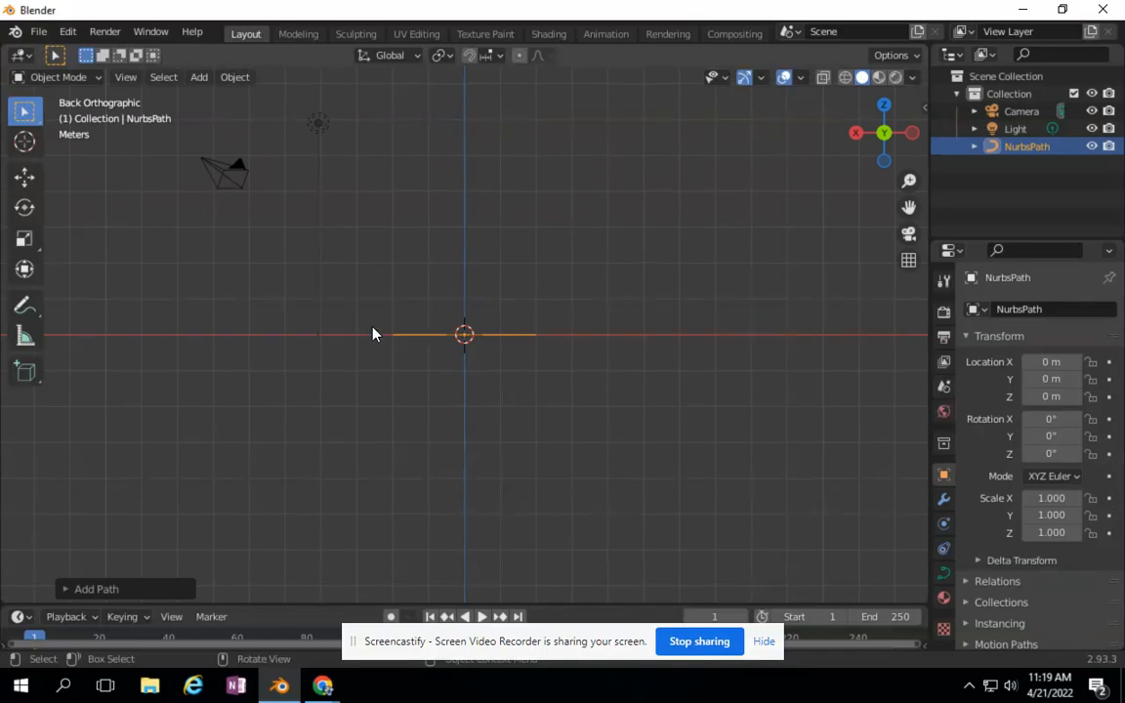
click(24, 178)
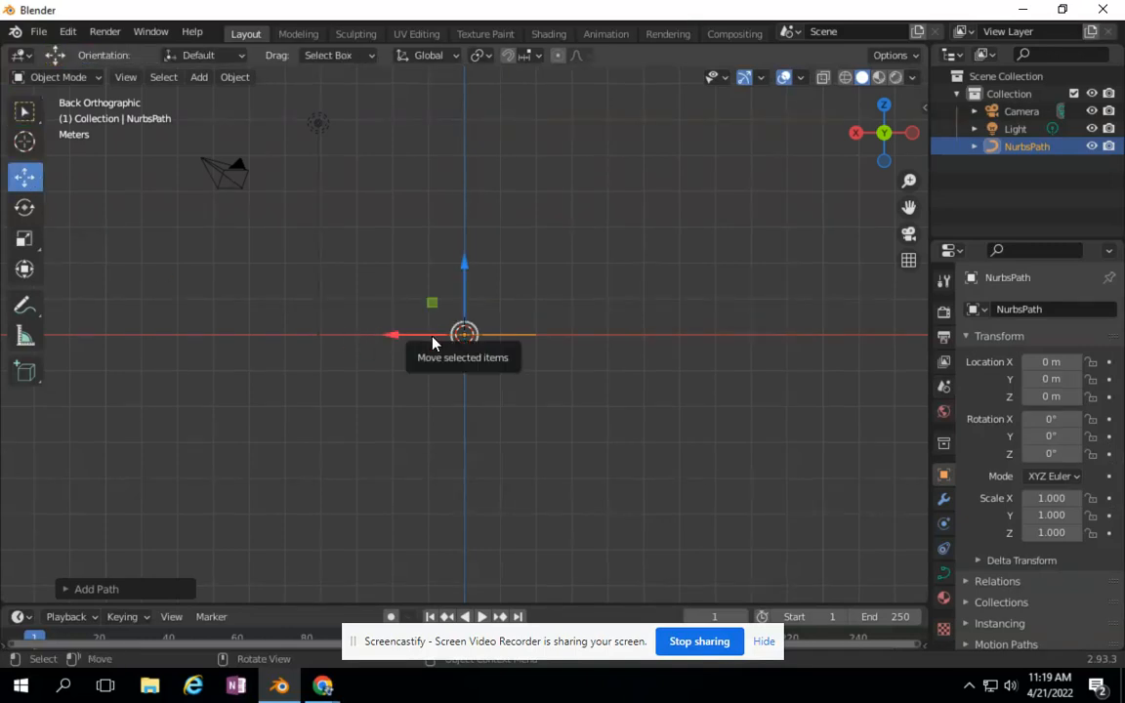
scroll(430, 344, up, 6)
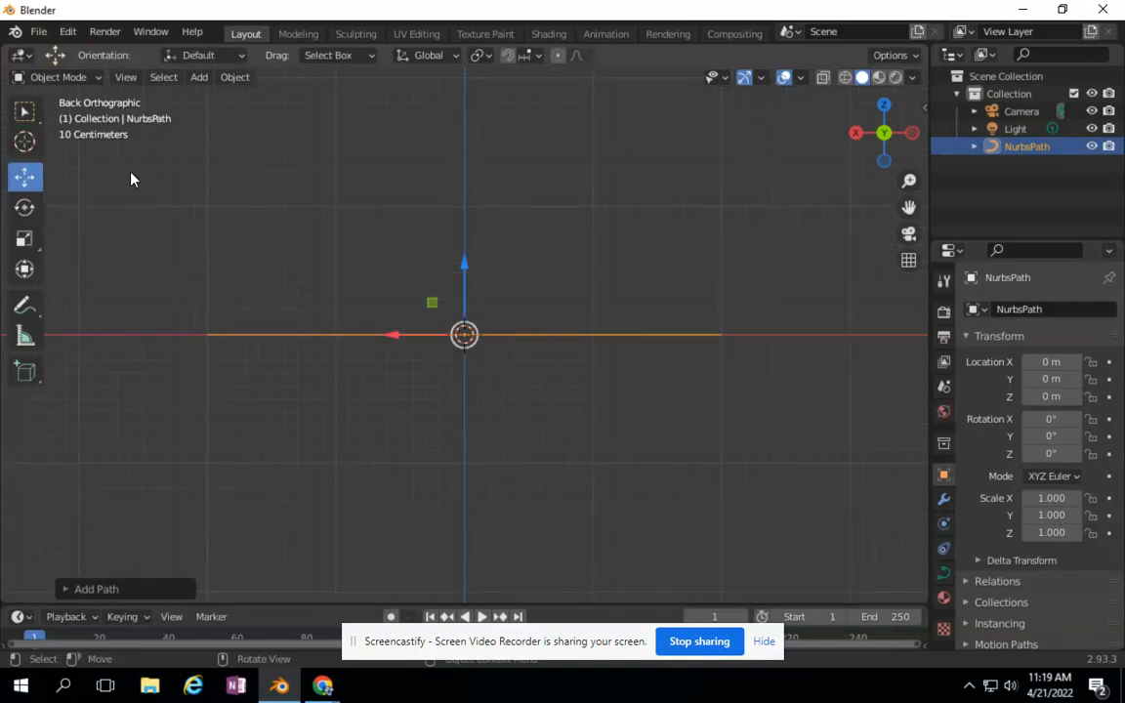
click(58, 77)
click(78, 117)
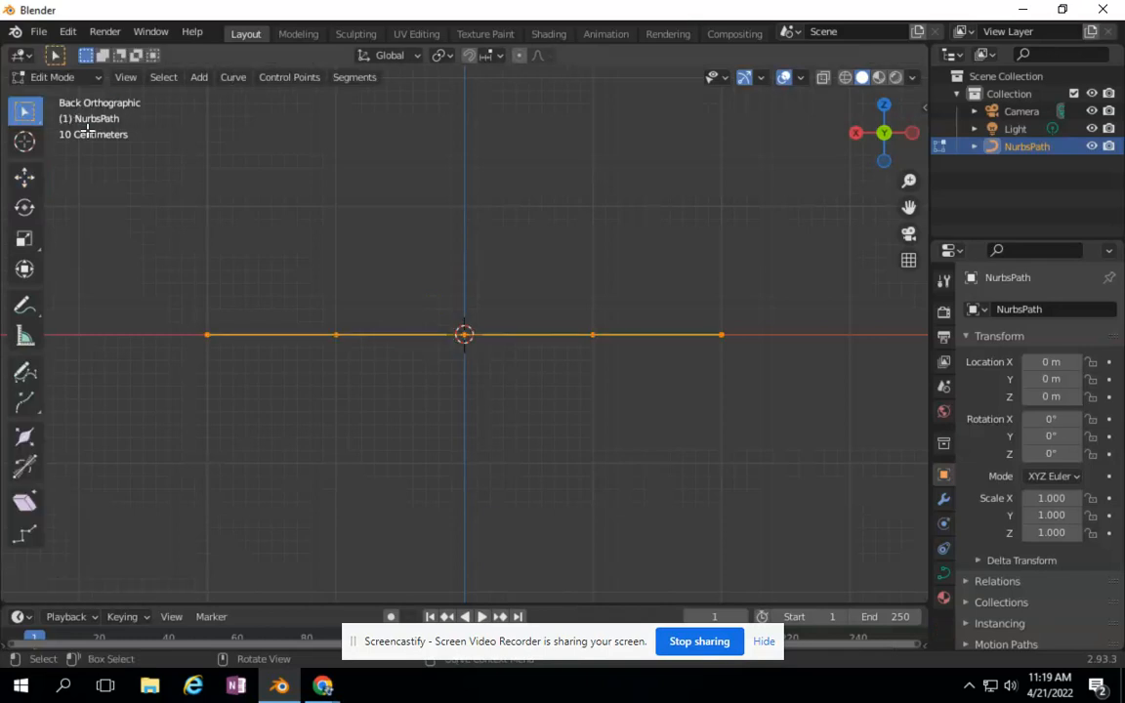
click(336, 335)
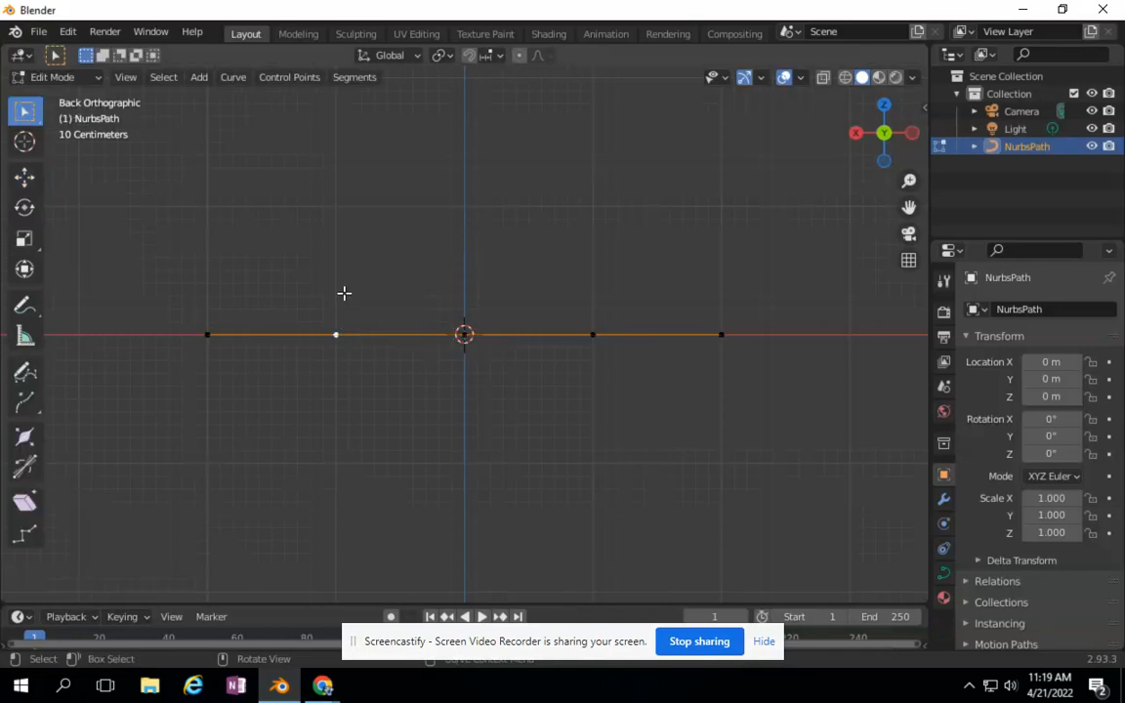
click(24, 176)
drag(336, 264, 377, 563)
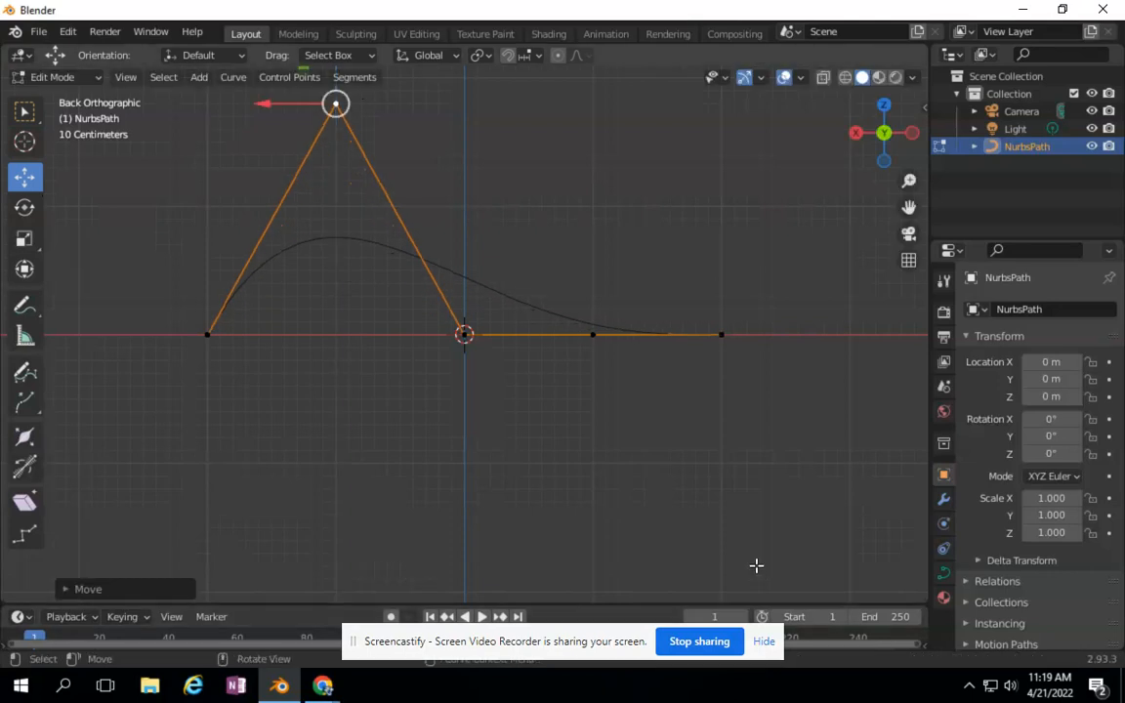
Raise the negative-X end point slightly along Z, and extrude a new point from it about 1 m outward and back down to the X axis.
click(726, 333)
drag(723, 262, 734, 208)
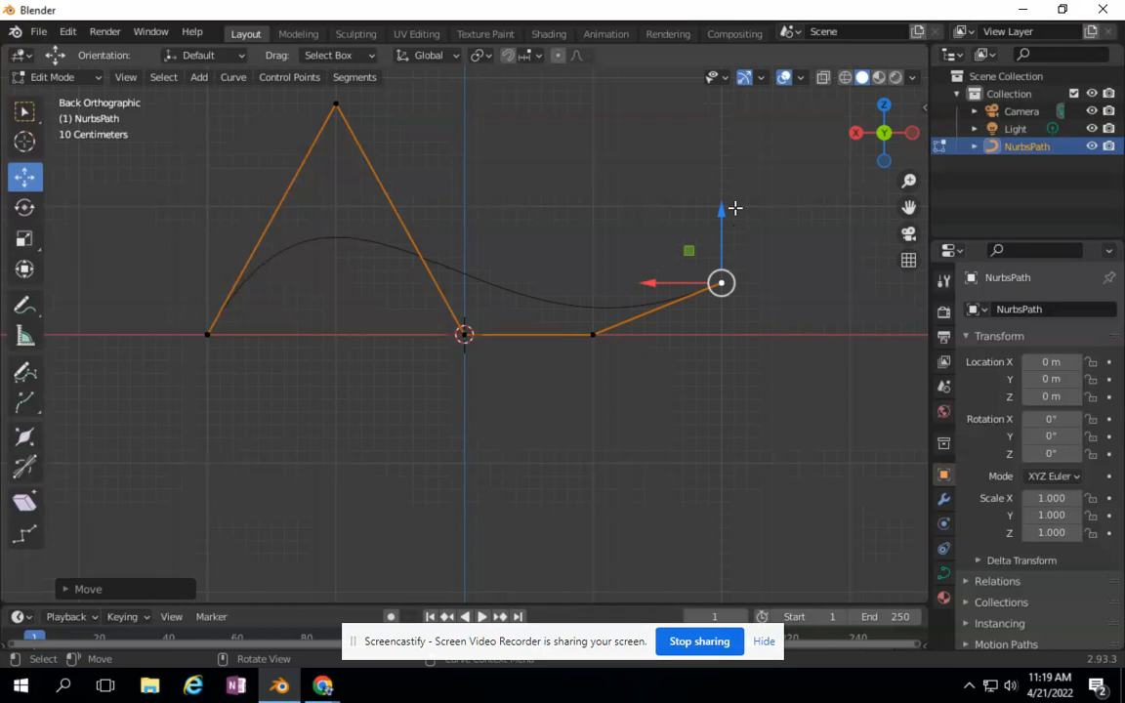
key(e)
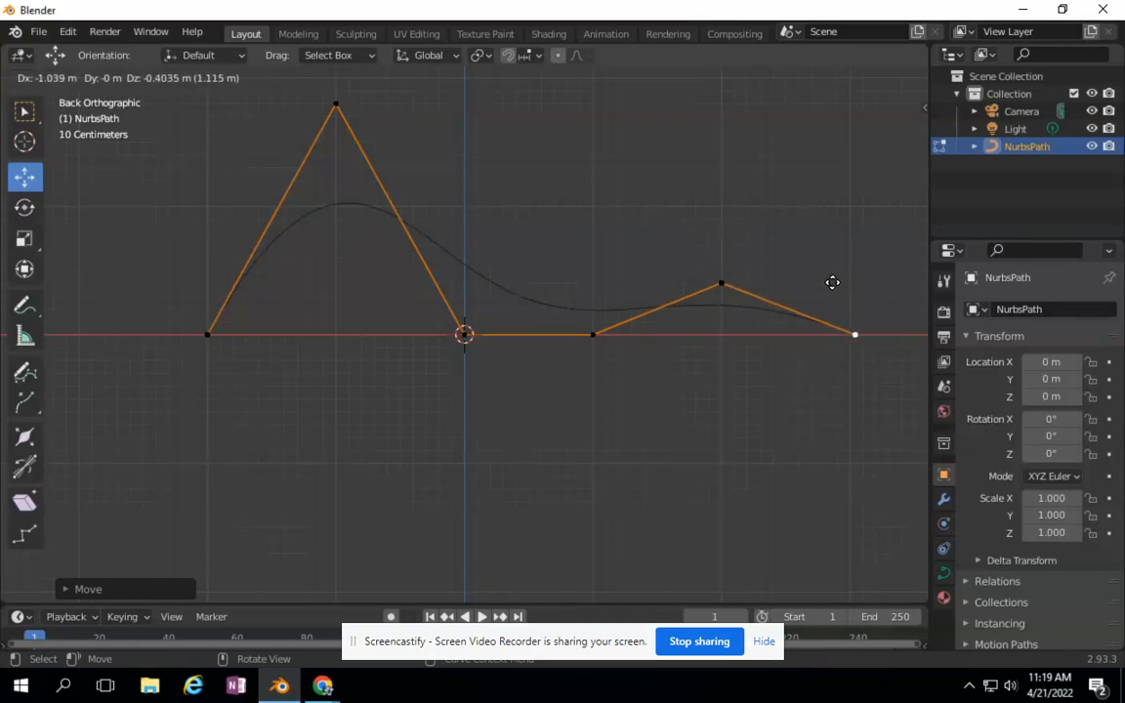
click(830, 282)
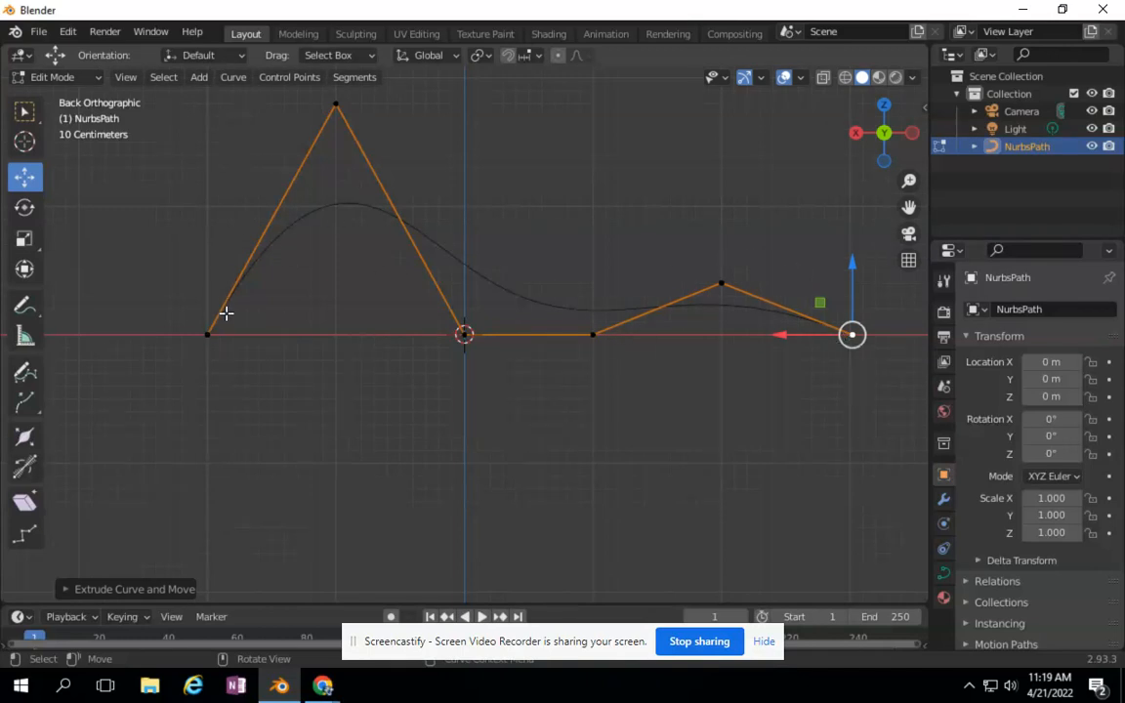
Return to Object Mode and add a Screw modifier to the path, revolving it around the X axis.
click(62, 74)
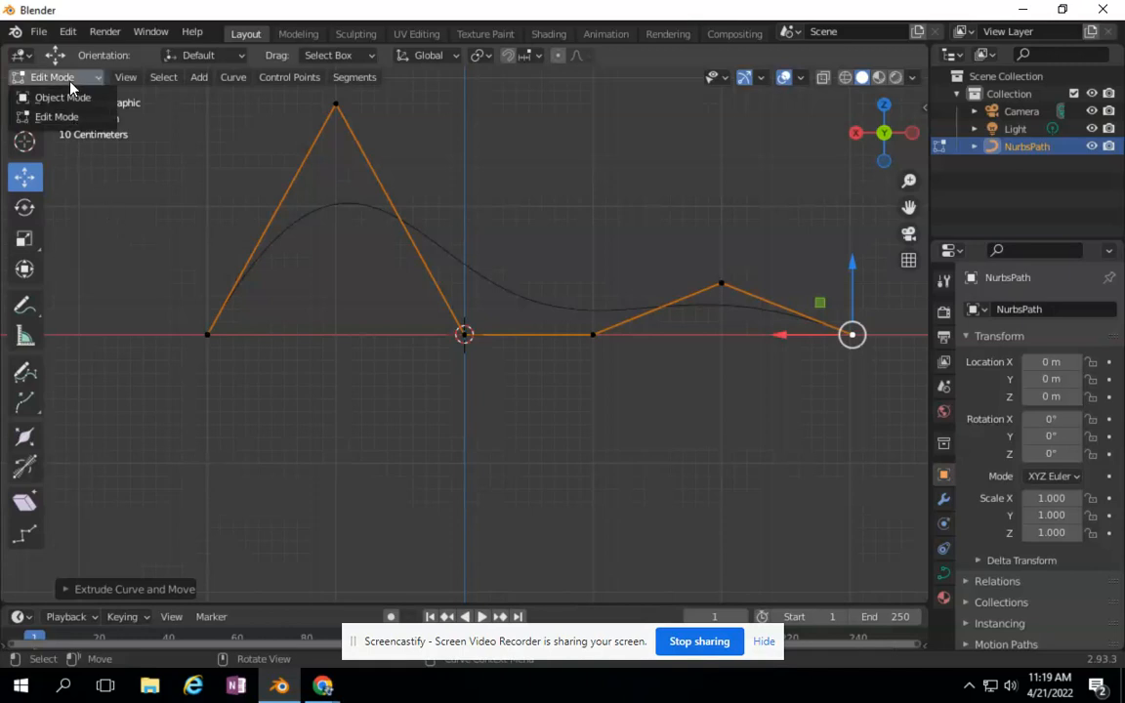
click(64, 99)
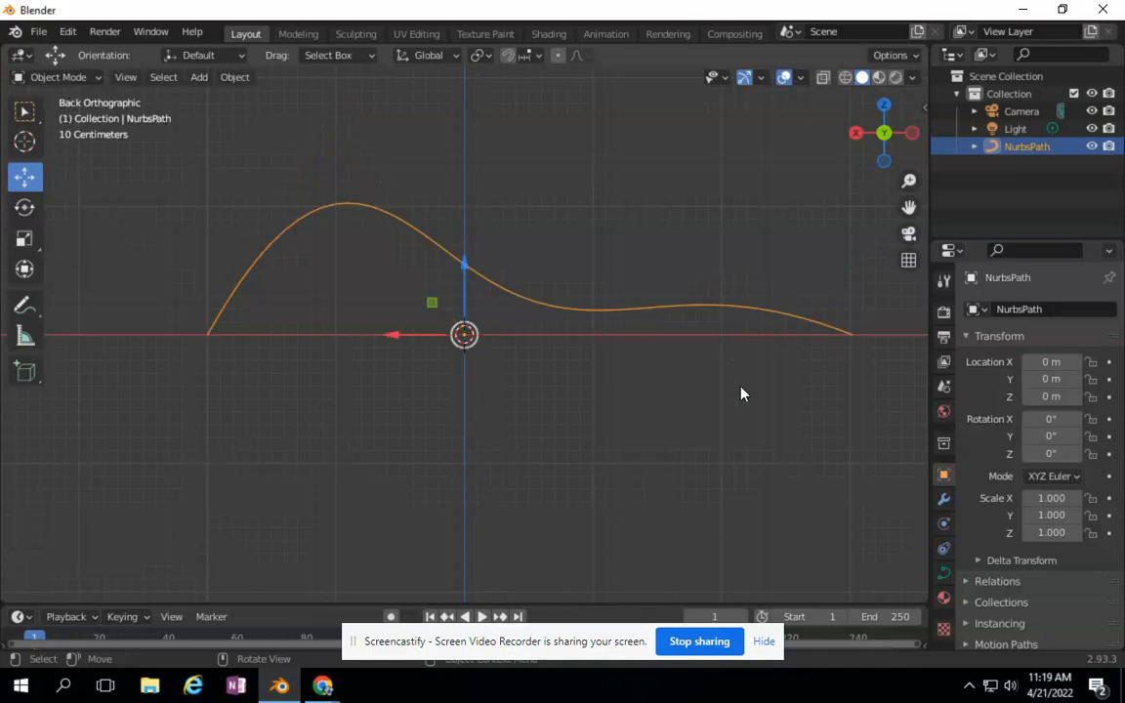
click(944, 500)
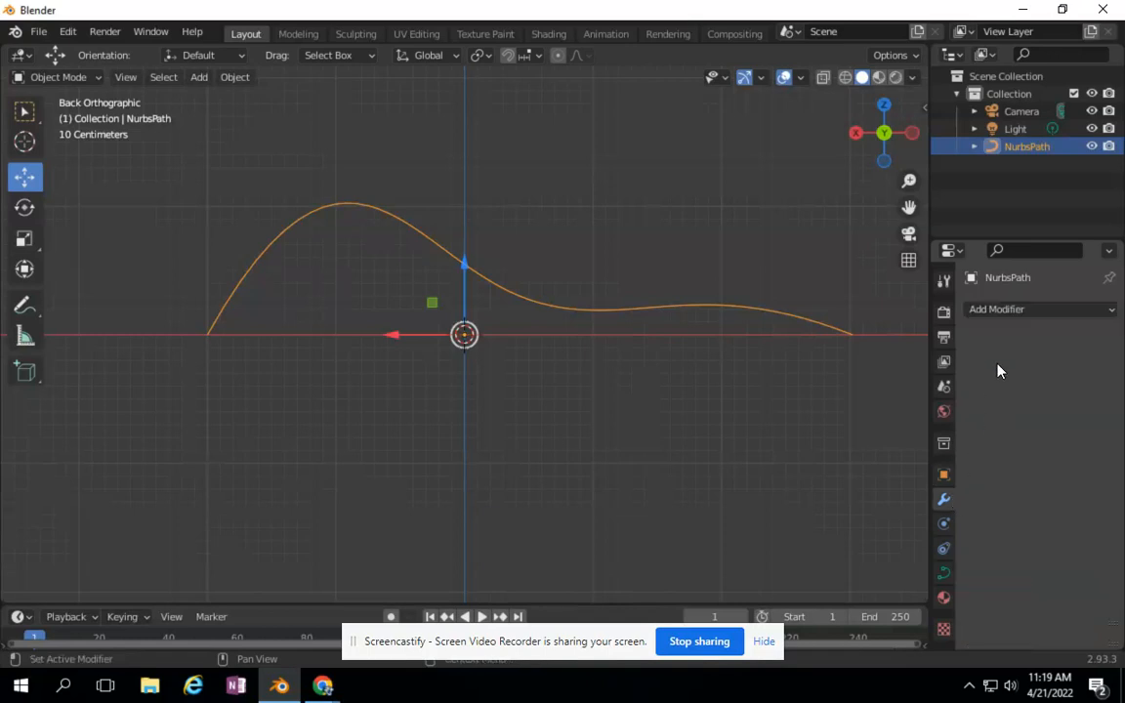
click(1001, 313)
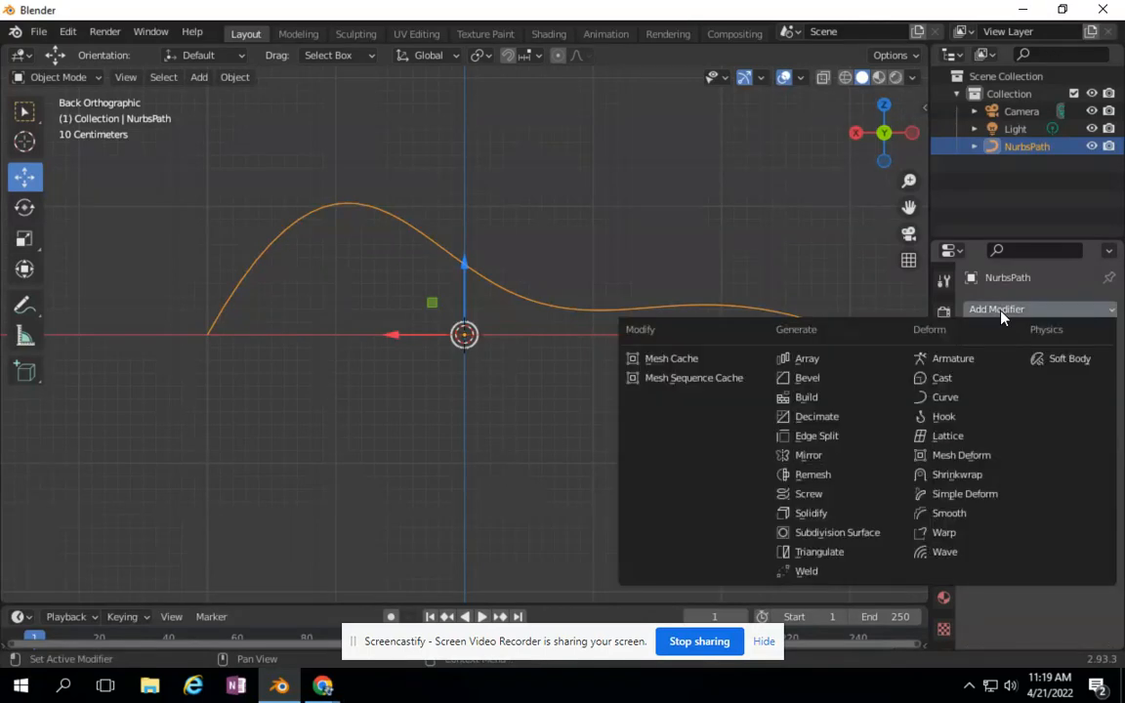
click(808, 498)
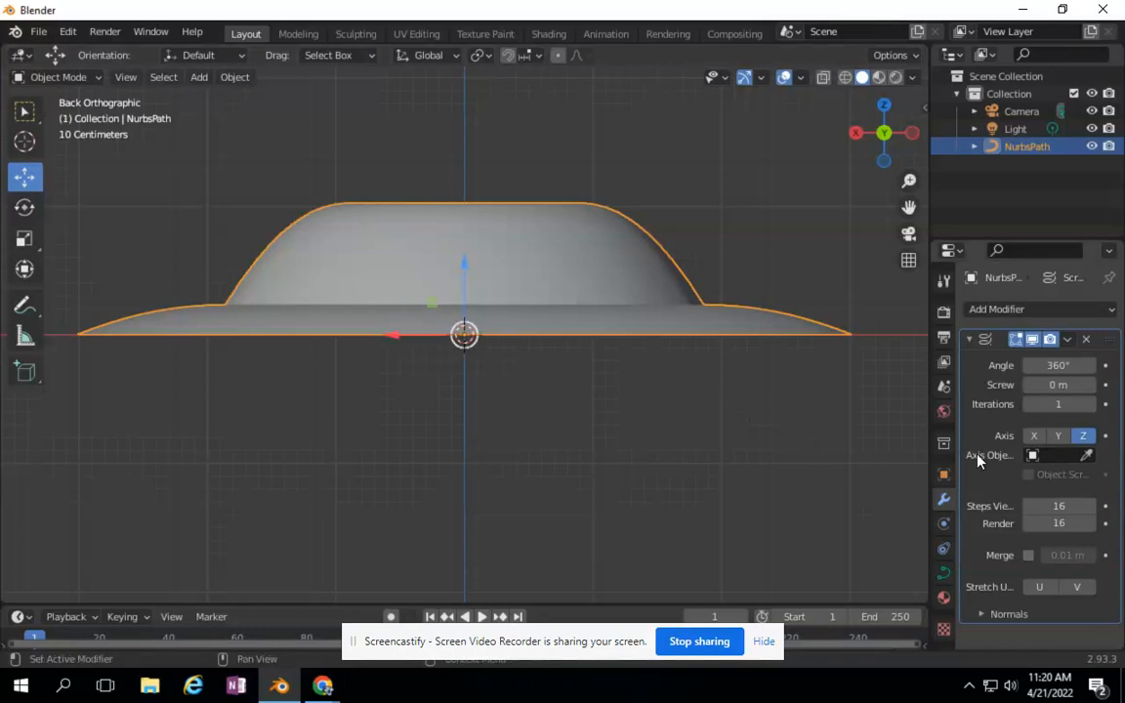
click(1033, 445)
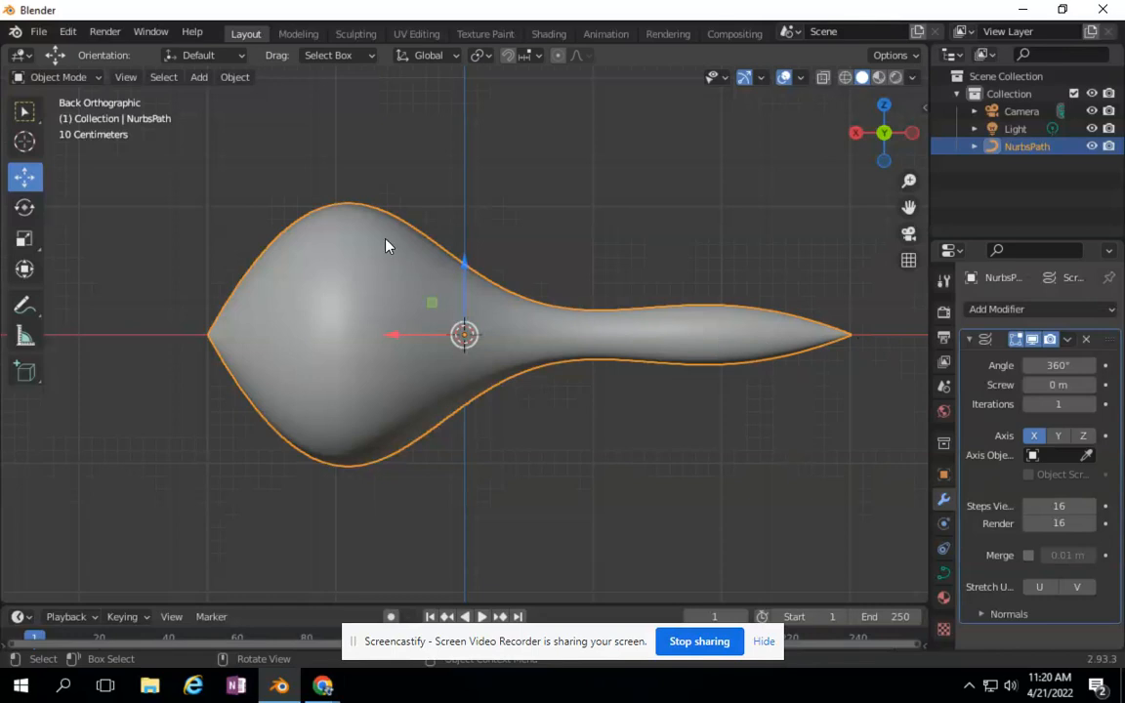
In Edit Mode, move the positive-X end point and the fourth control point from that end along X toward the origin.
click(62, 75)
click(44, 105)
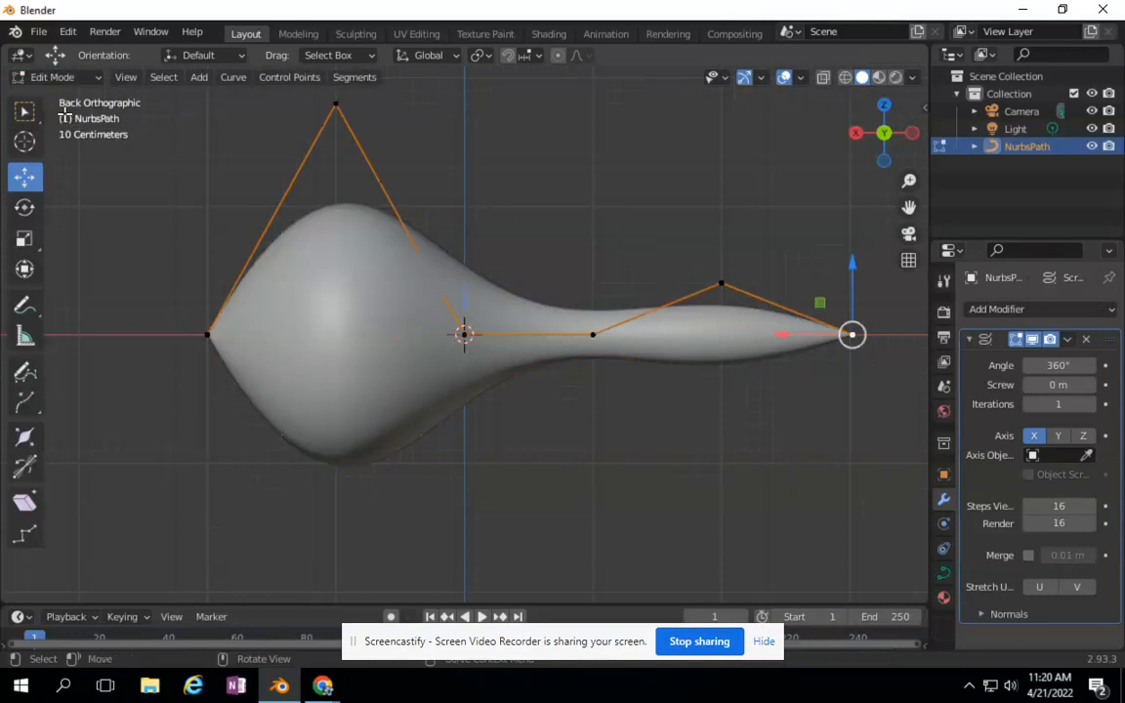
click(208, 336)
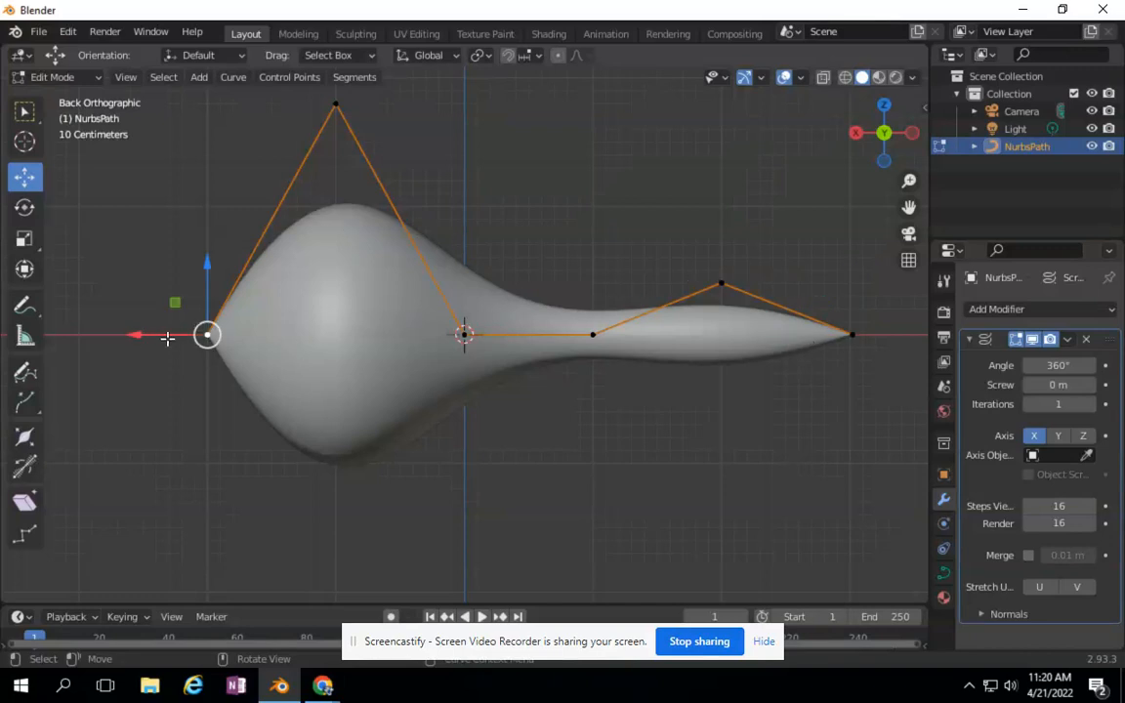
drag(138, 335, 217, 344)
click(598, 335)
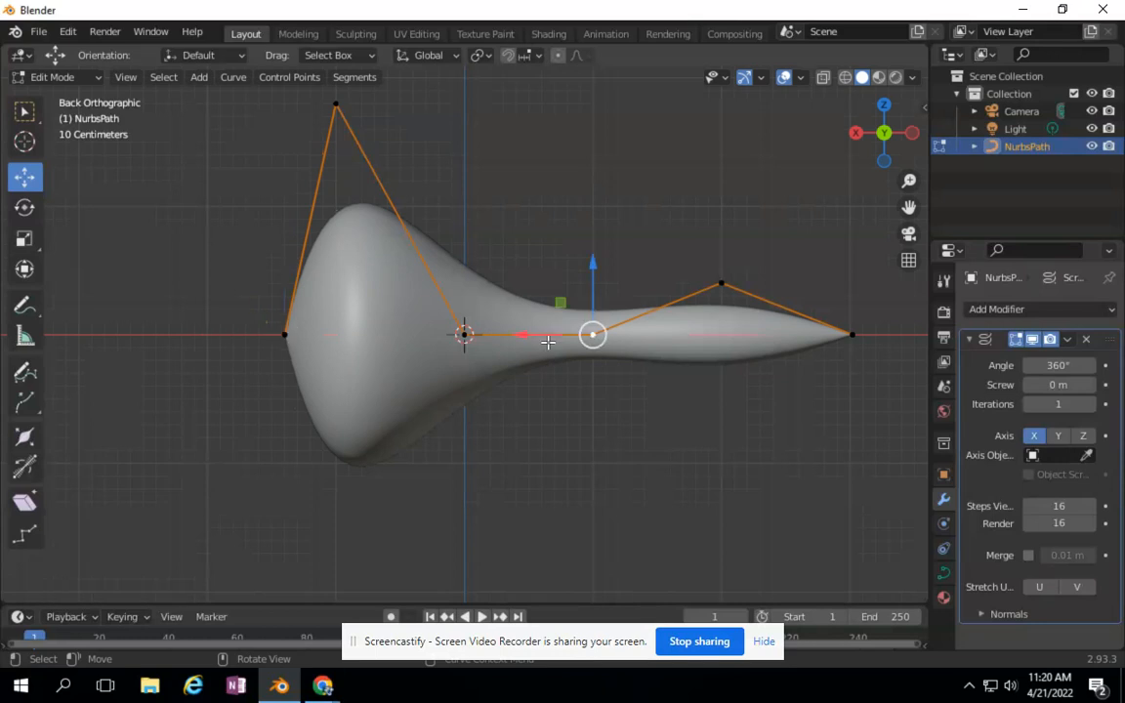
drag(522, 335, 426, 335)
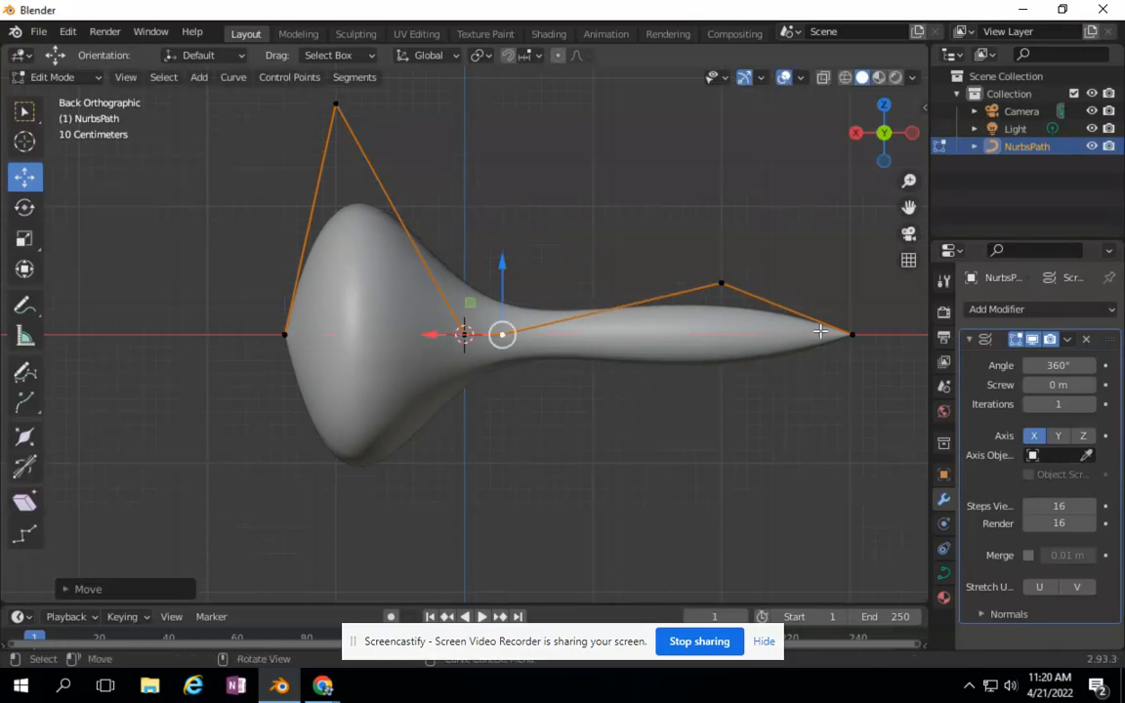
Move the slightly raised fifth control point and the negative-X end point along X toward the origin to shorten the neck.
click(719, 283)
drag(660, 285, 554, 282)
click(853, 334)
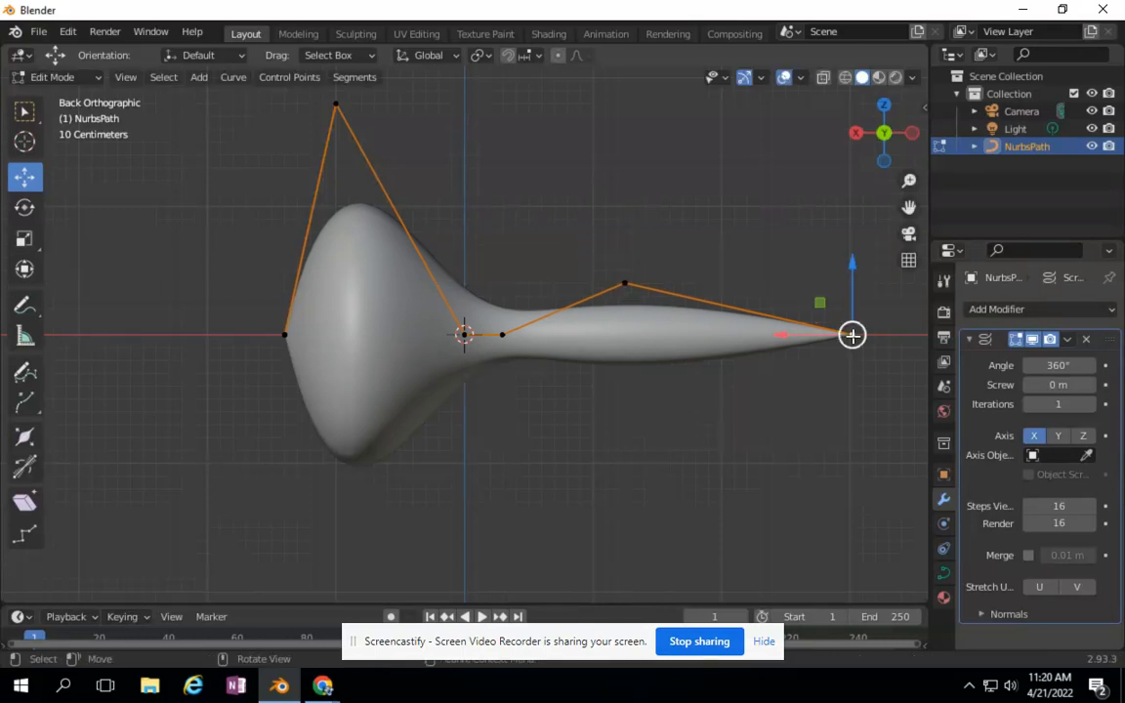
drag(775, 334, 607, 332)
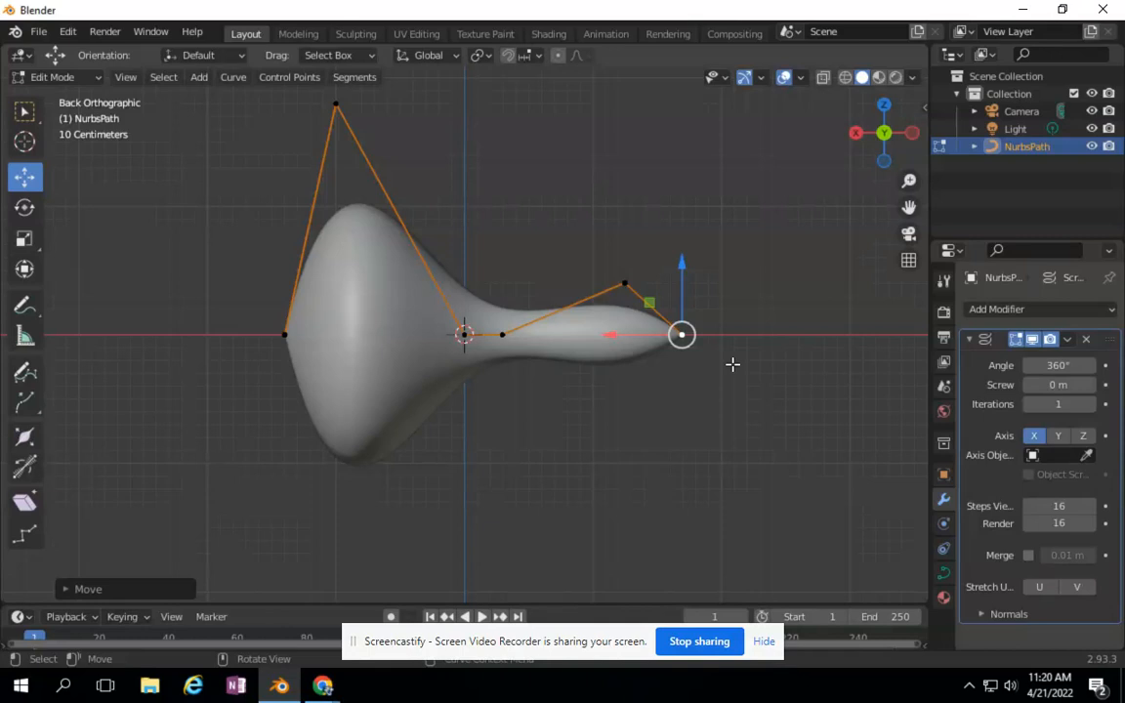
Extrude a new control point from the negative-X end, outward and well above the X axis, to flare that end.
key(g)
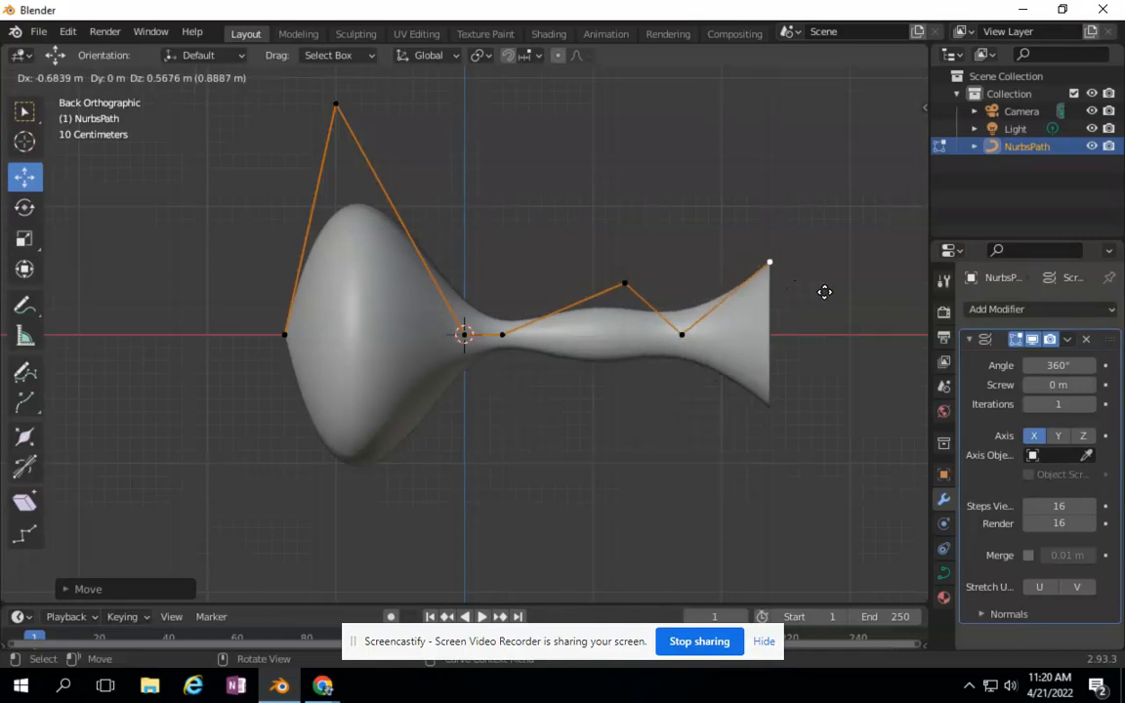
click(896, 214)
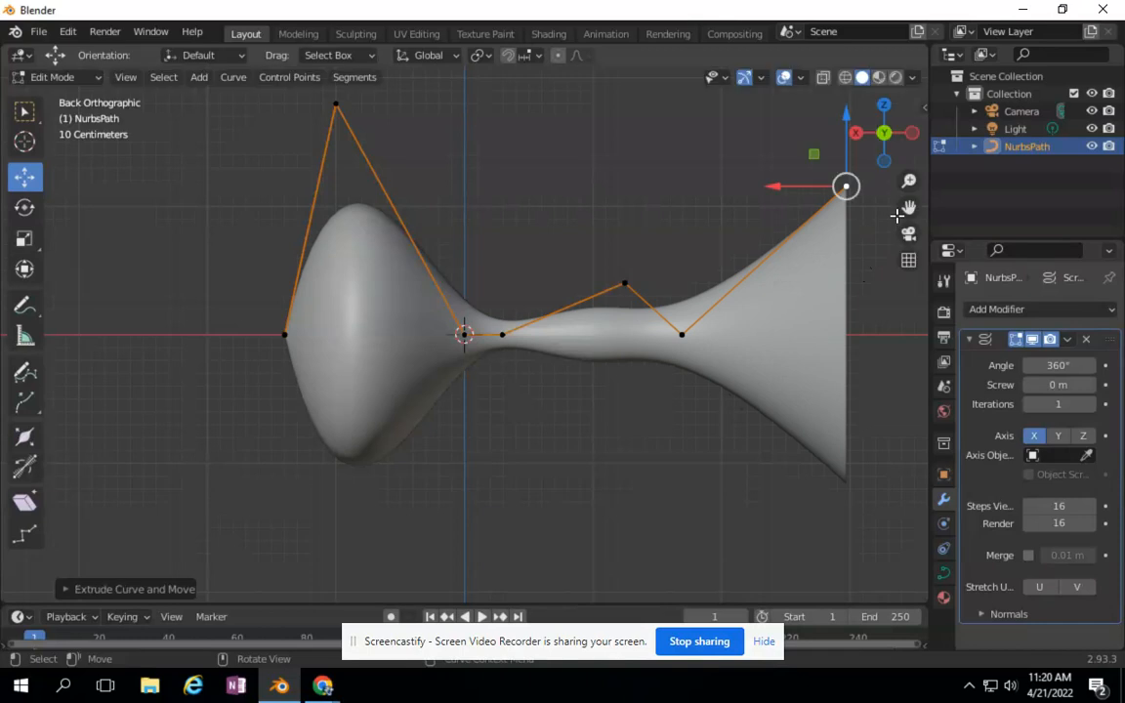
mouse_move(881, 135)
mouse_down()
mouse_move(744, 136)
mouse_move(739, 152)
mouse_move(693, 150)
mouse_move(763, 175)
mouse_move(856, 155)
mouse_move(863, 143)
mouse_up()
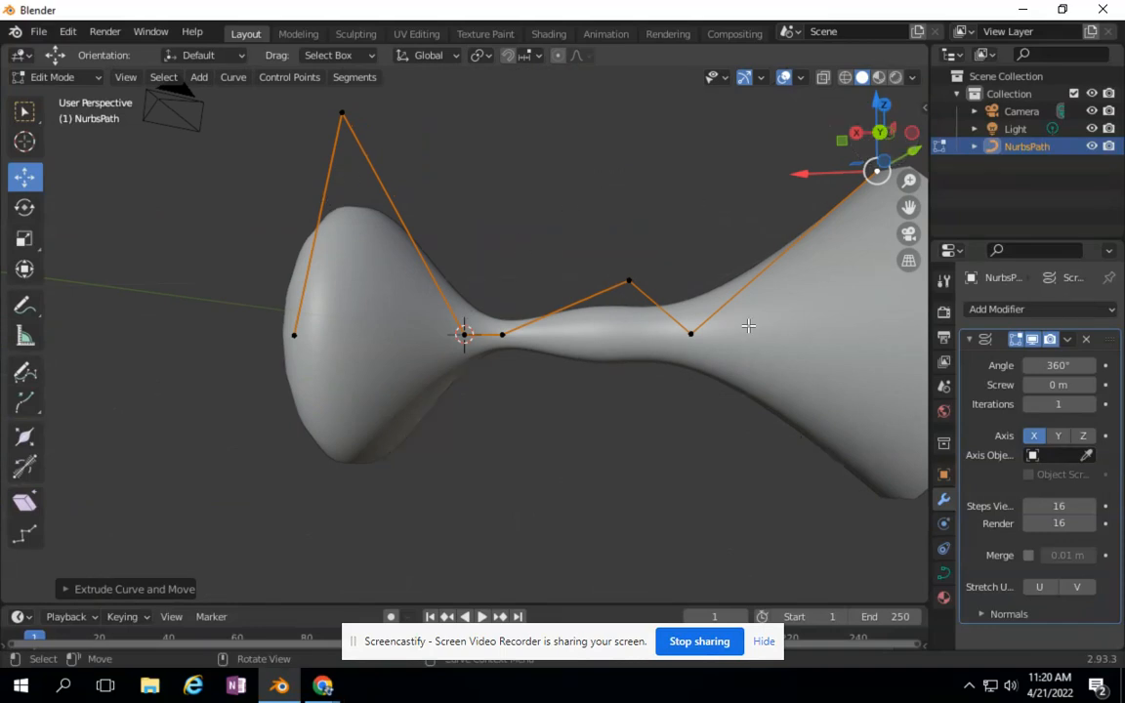
Lower the neck's raised control point along Z, and move the adjacent on-axis point about 0.53 m along X toward the origin.
click(628, 281)
drag(628, 219, 625, 245)
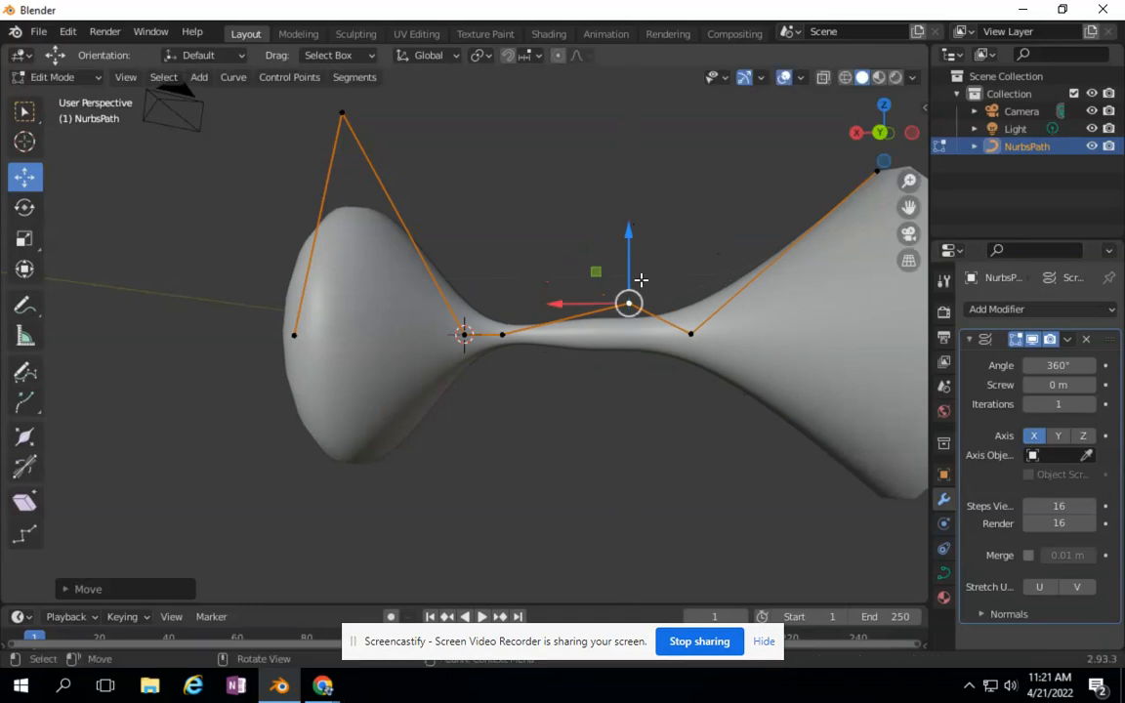
click(688, 333)
key(g)
key(x)
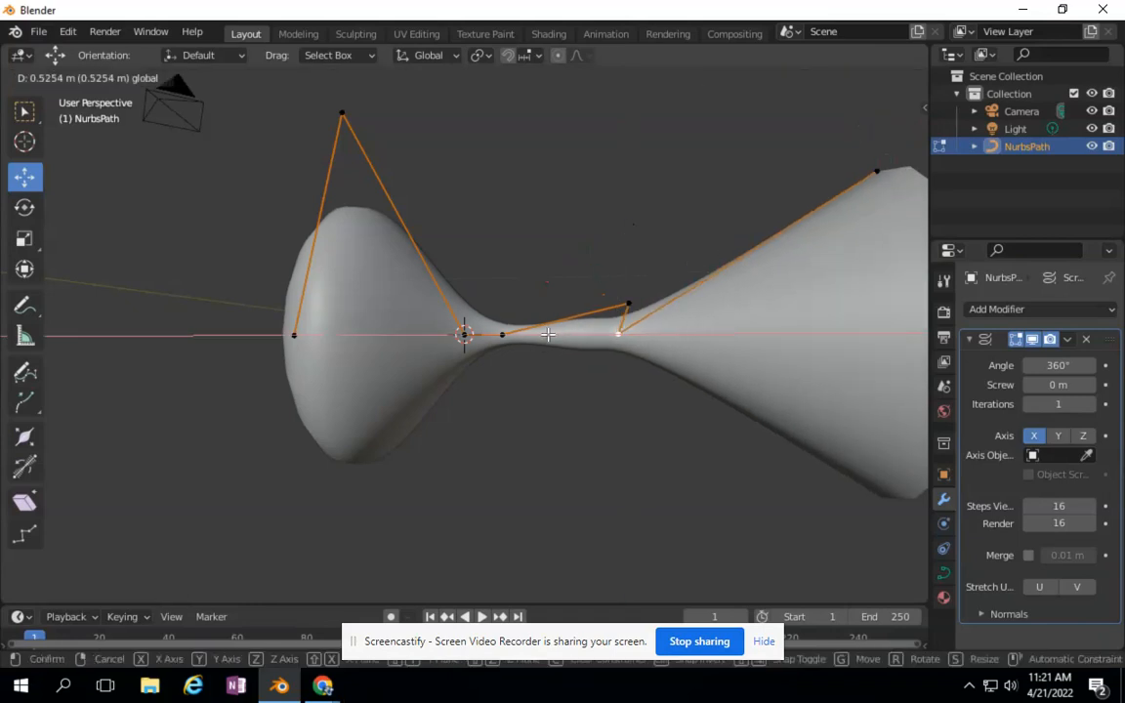
click(548, 334)
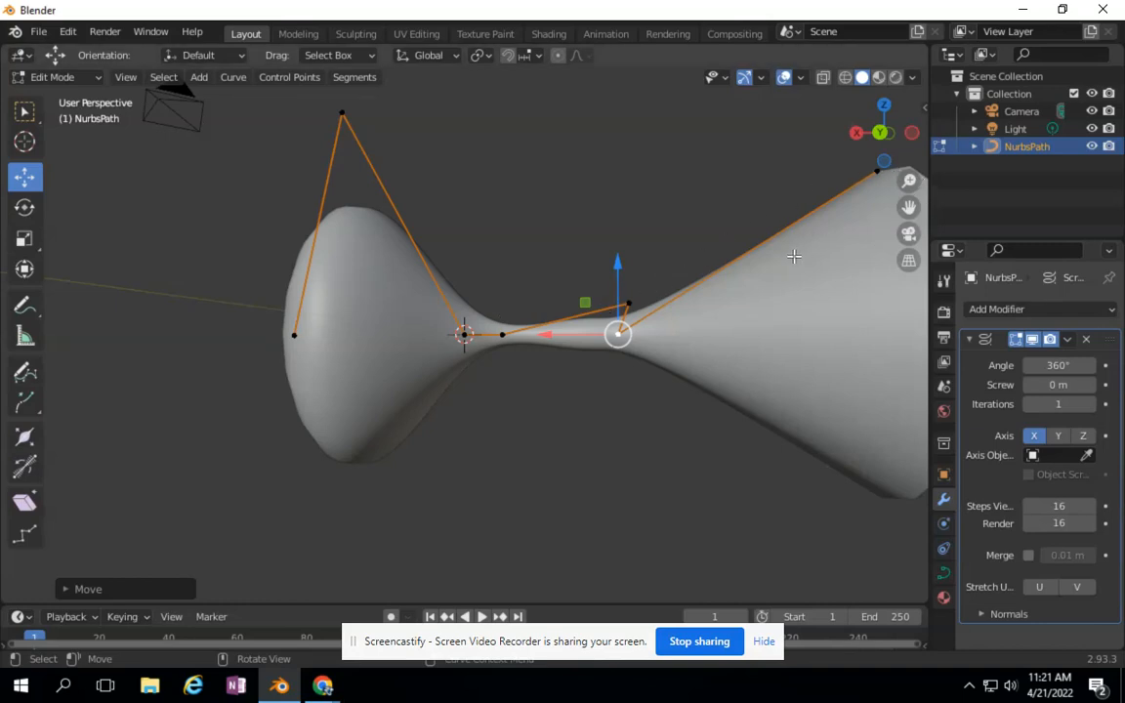
Switch the path to Object Mode and try to apply its Screw modifier.
click(1066, 340)
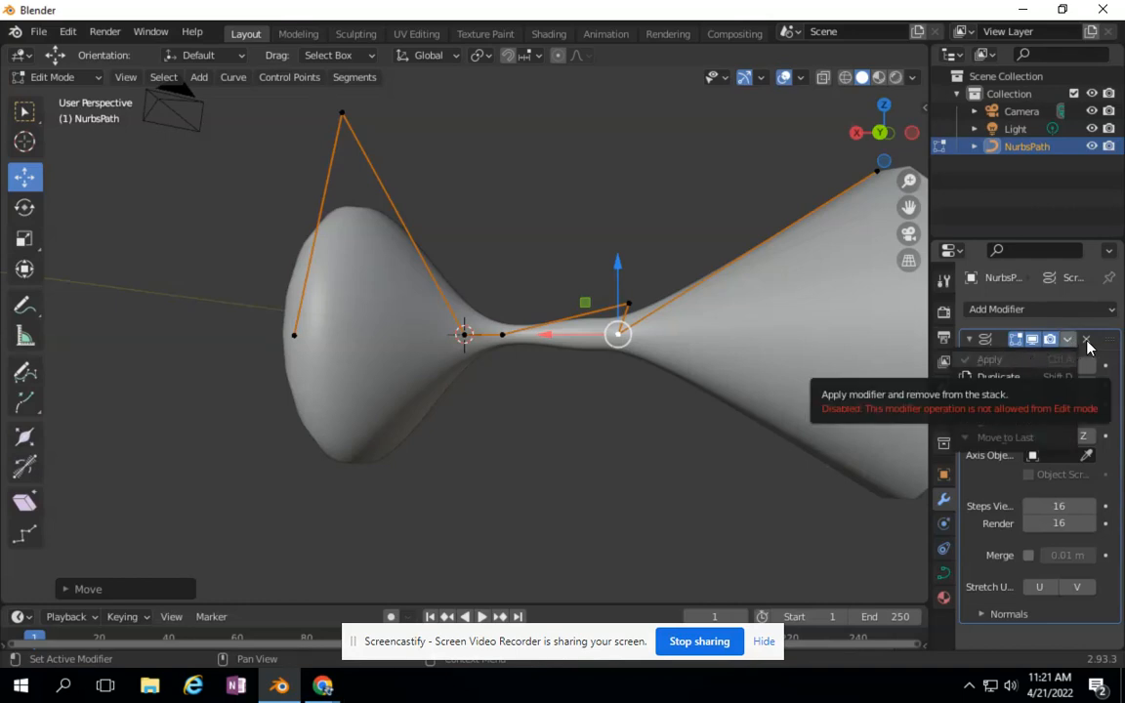
click(54, 77)
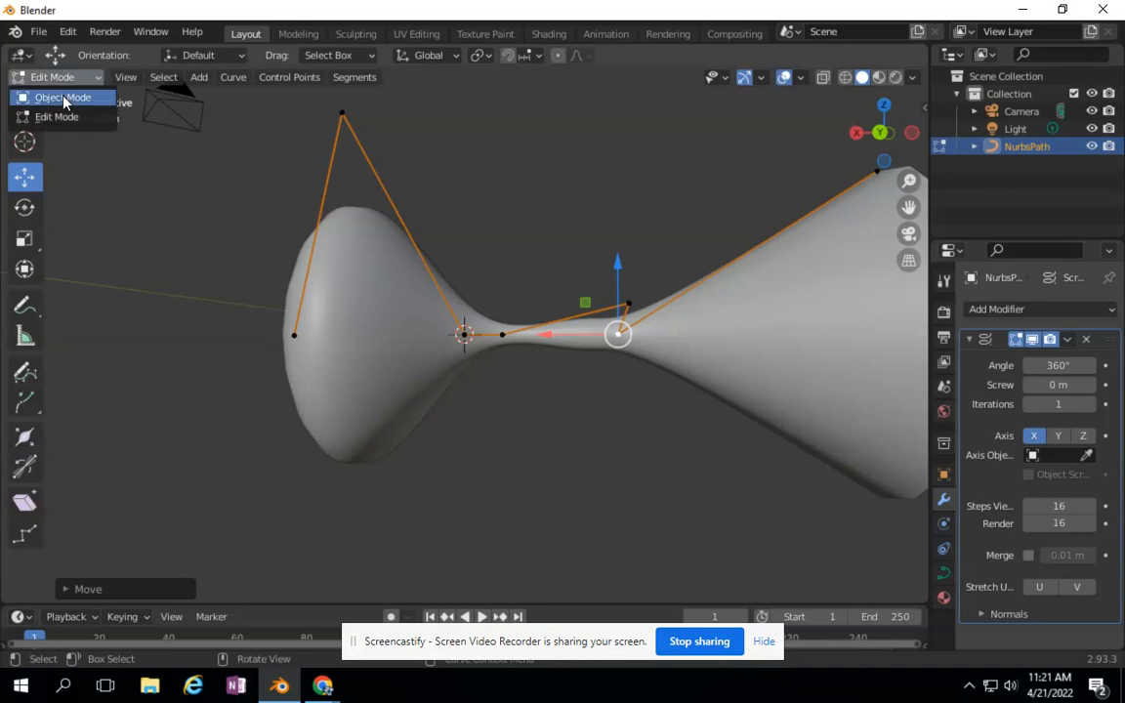
click(62, 98)
click(1065, 342)
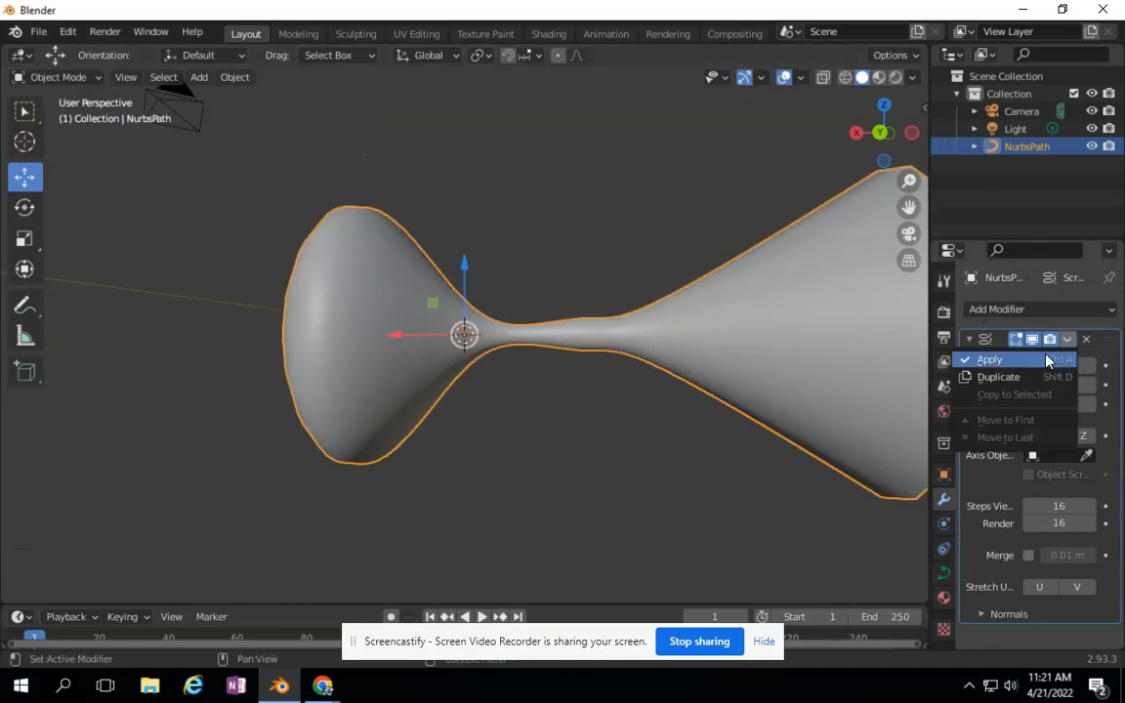
click(989, 357)
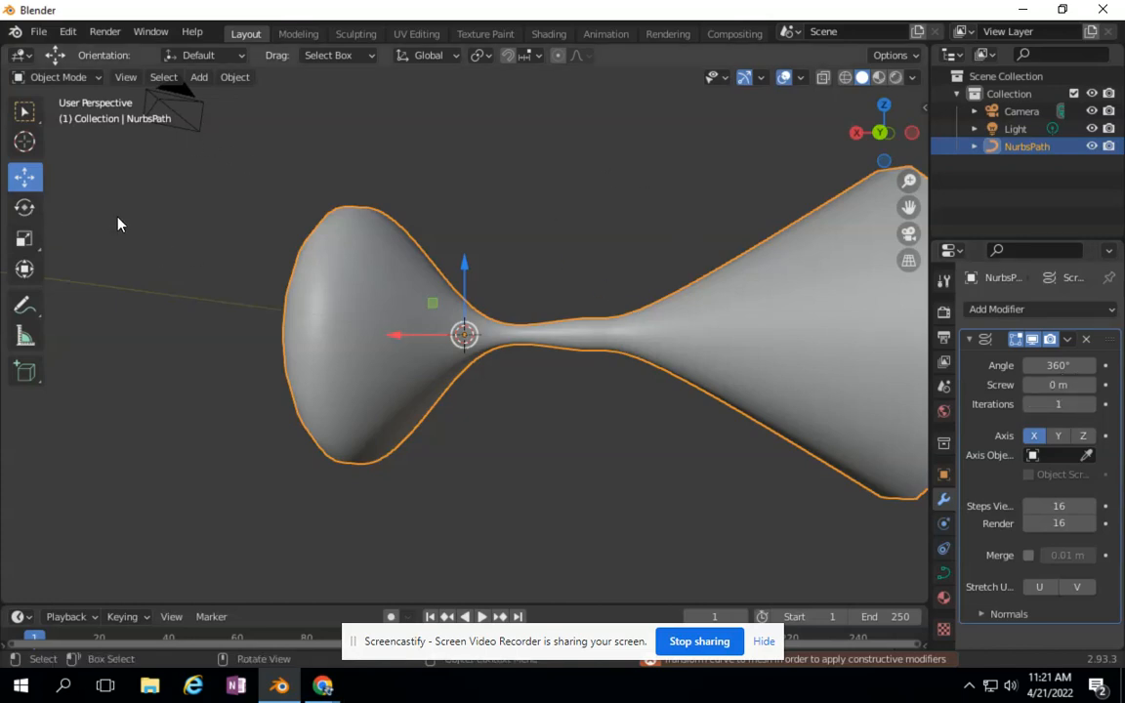
Rotate the revolved form roughly a quarter turn so it stands upright, with the bulb below and the flared end above.
scroll(489, 248, down, 5)
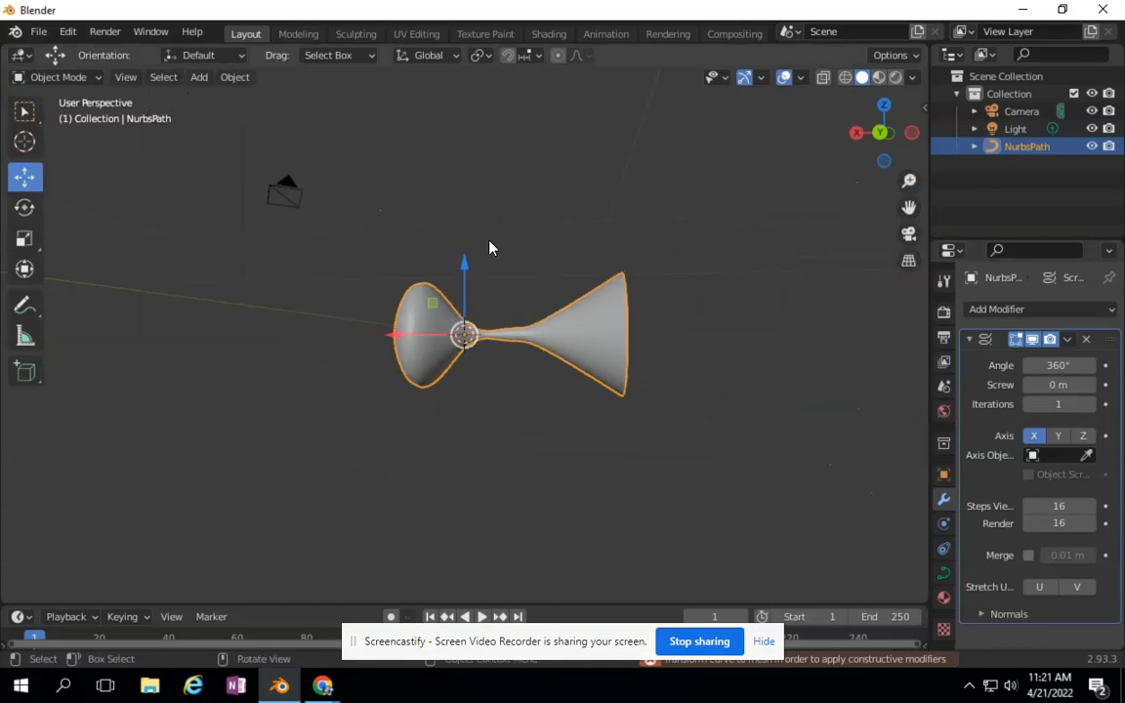
click(25, 207)
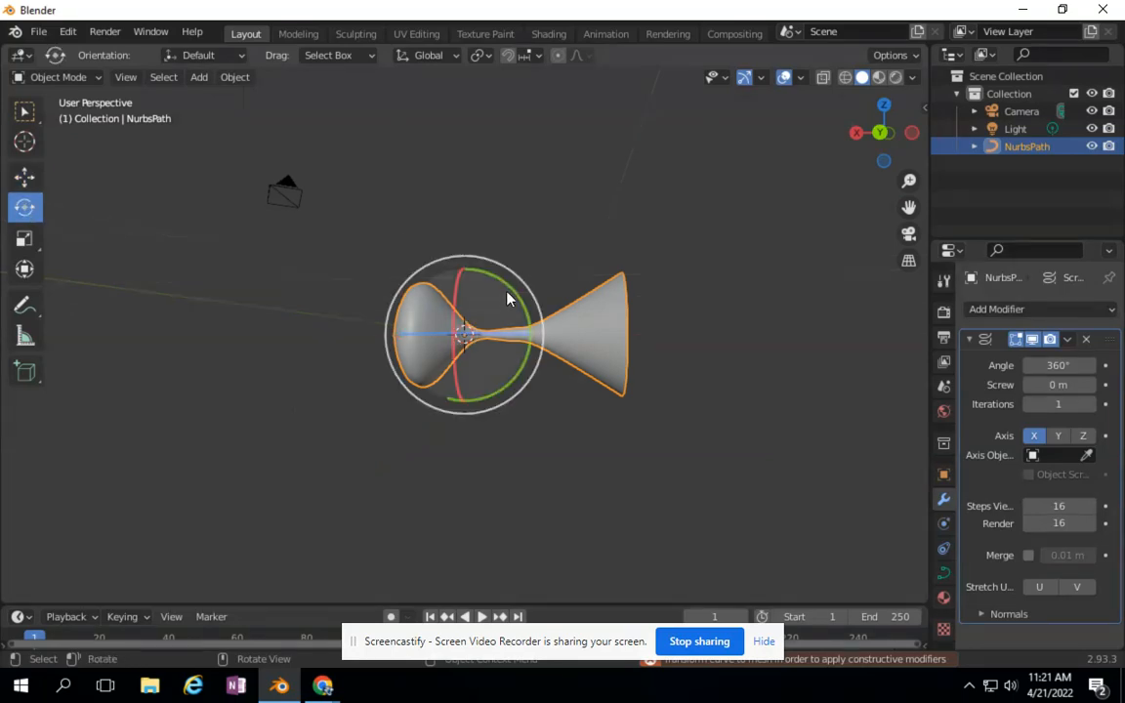
drag(462, 264, 354, 240)
mouse_move(456, 317)
mouse_down()
mouse_move(459, 352)
mouse_move(457, 321)
mouse_move(470, 331)
mouse_up()
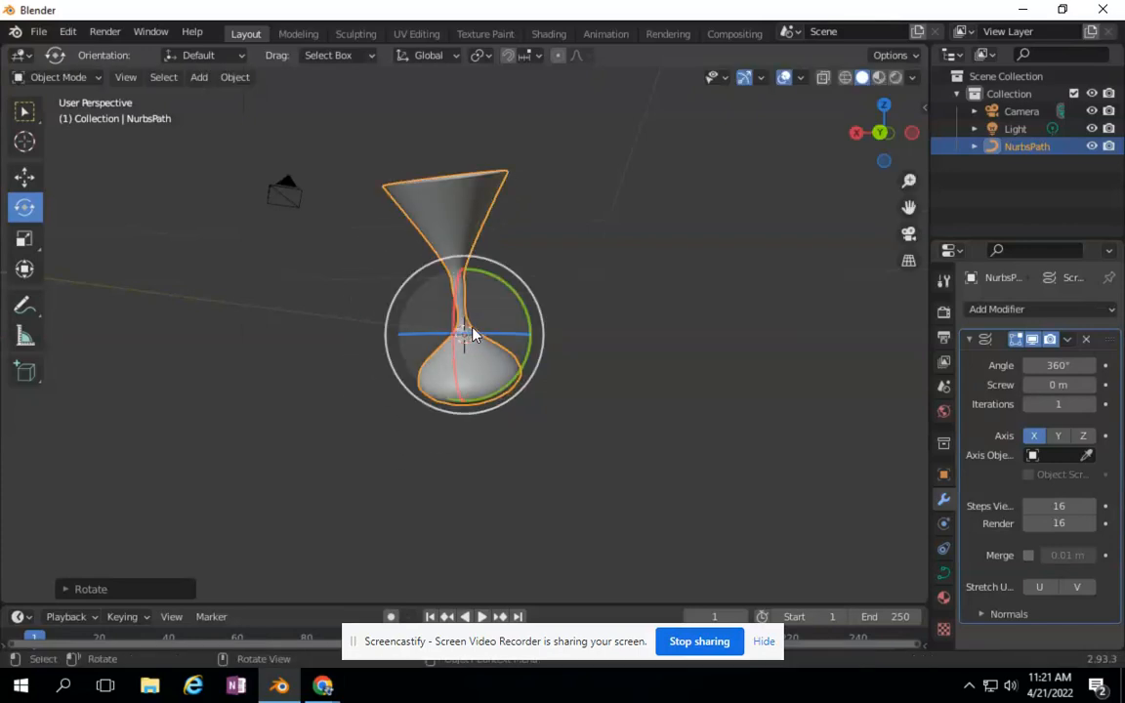